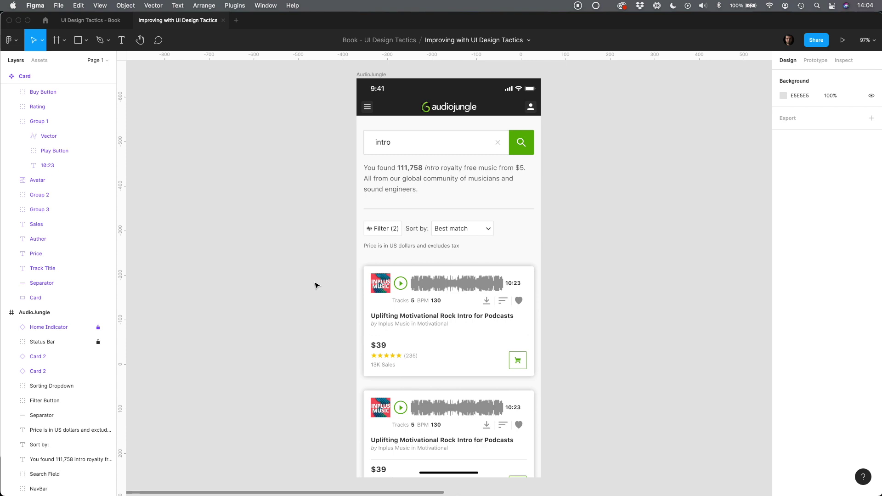
Step: Set the height of the navigation bar's background to 56
left_click(385, 114)
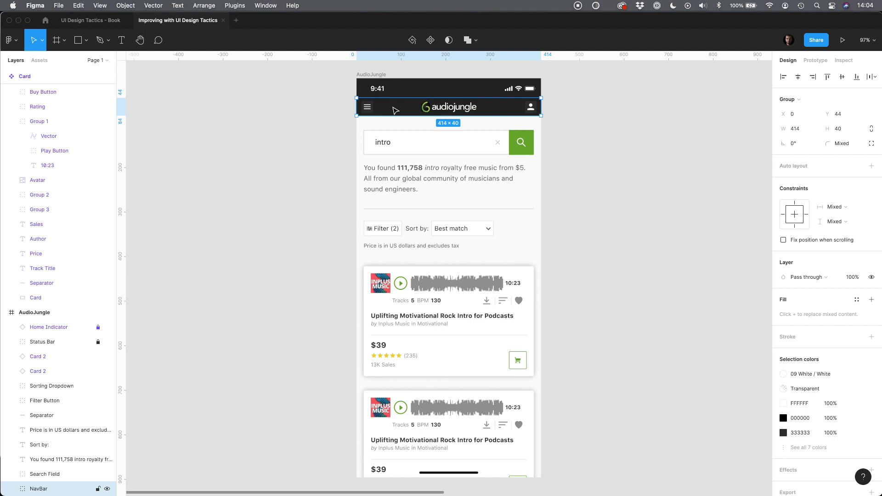
double_click(393, 109)
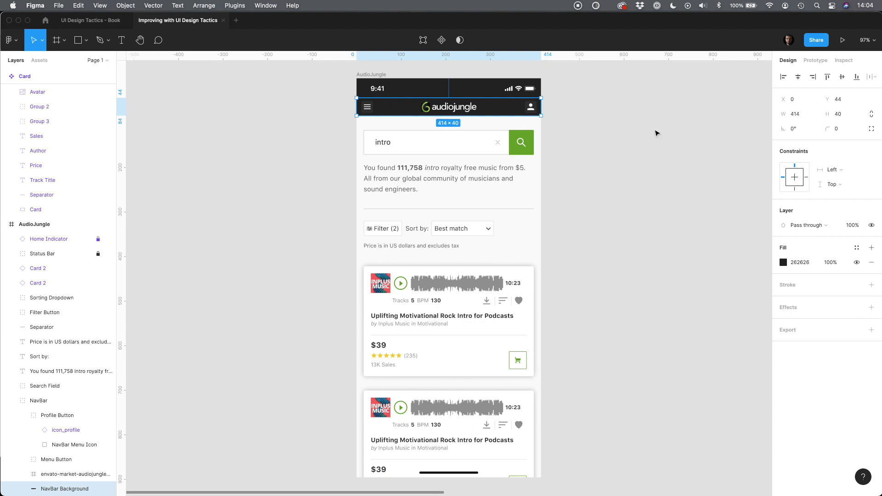
left_click(842, 114)
type("56")
key("Return")
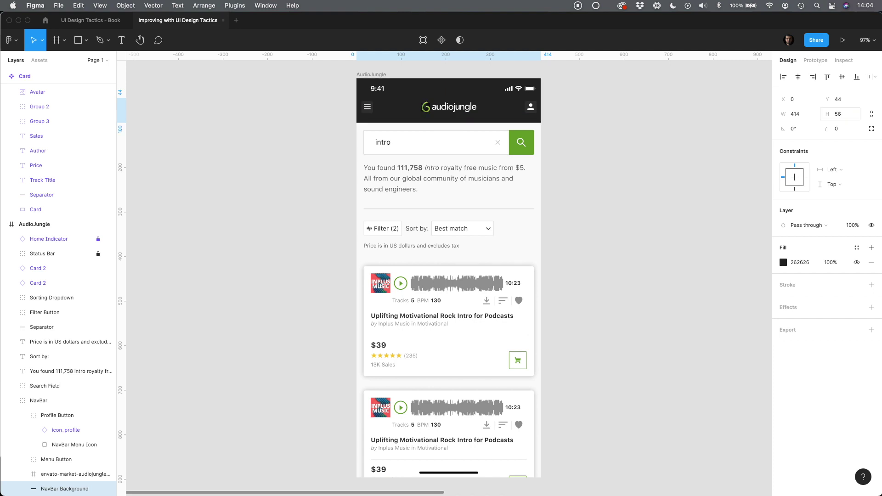
Step: Align the vertical centers of the menu button, logo and profile button with the navigation bar background
left_click(367, 111)
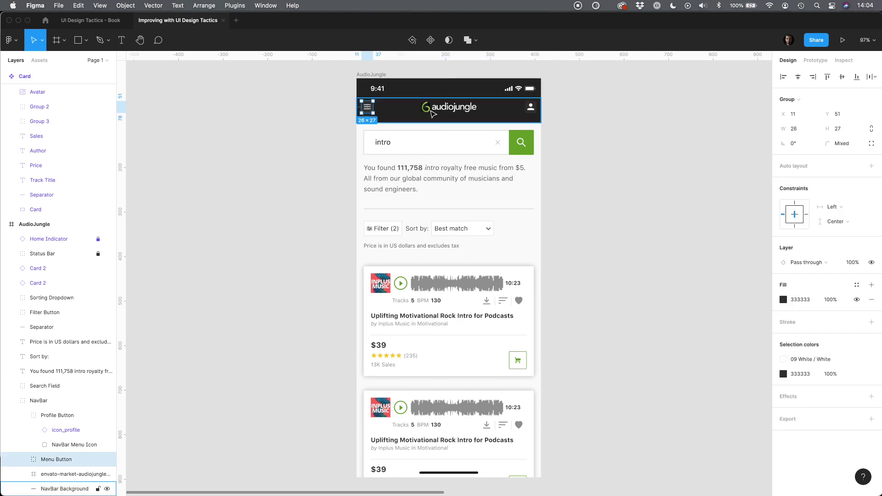
left_click(450, 106, "shift")
left_click(528, 108, "shift")
left_click(513, 114, "shift")
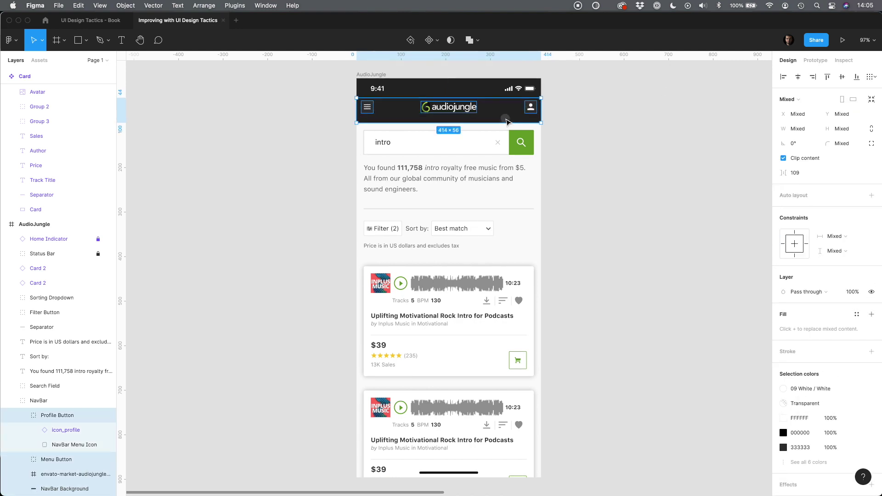
left_click(841, 77)
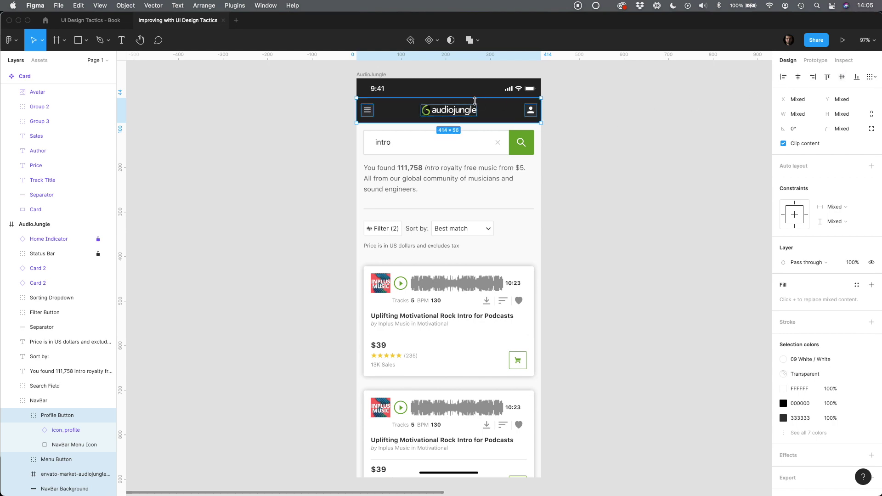
scroll(475, 101, "up", 10)
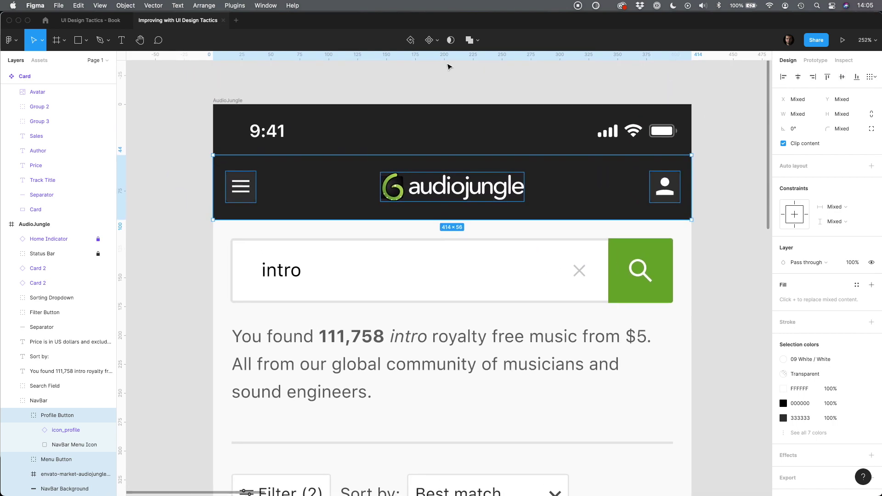
left_click(449, 66)
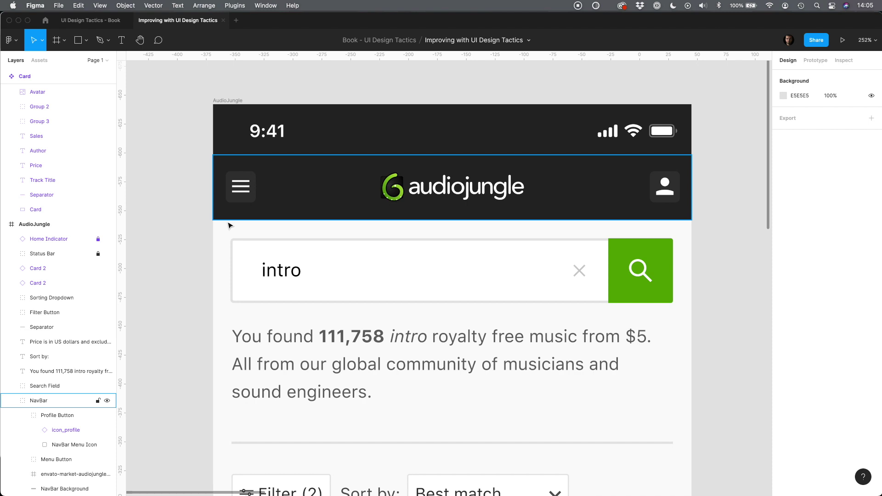
Step: Delete the grey rounded squares behind the menu and profile icons in the navigation bar
double_click(250, 199)
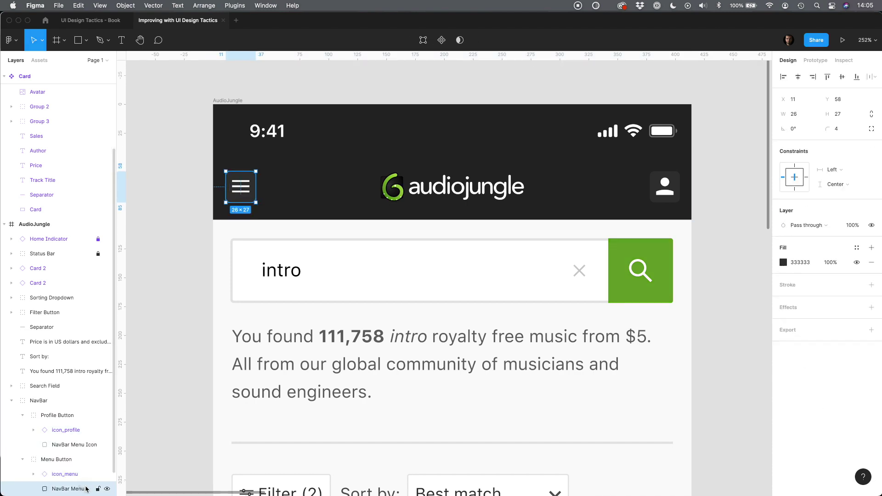
left_click(81, 445)
key("Delete")
left_click(82, 445)
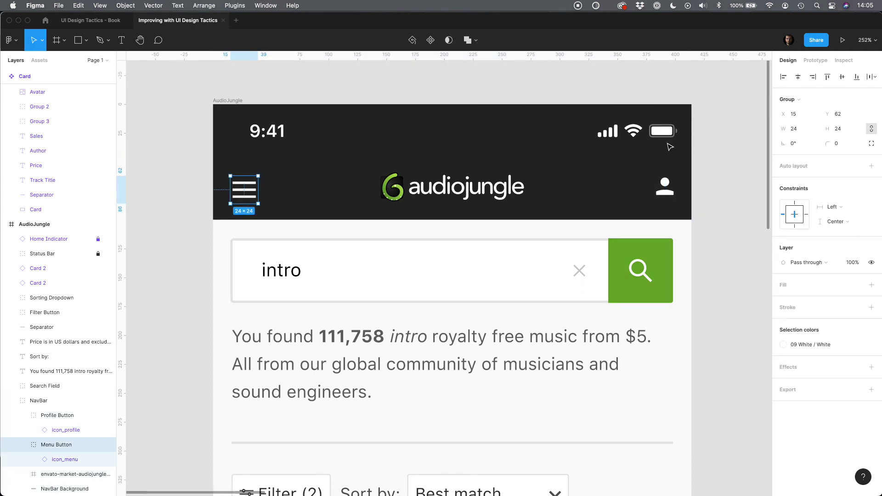
Step: Resize the profile icon proportionally to 24 × 24 and line up its right edge with the search field
double_click(666, 196)
left_click(871, 128)
left_click(840, 130)
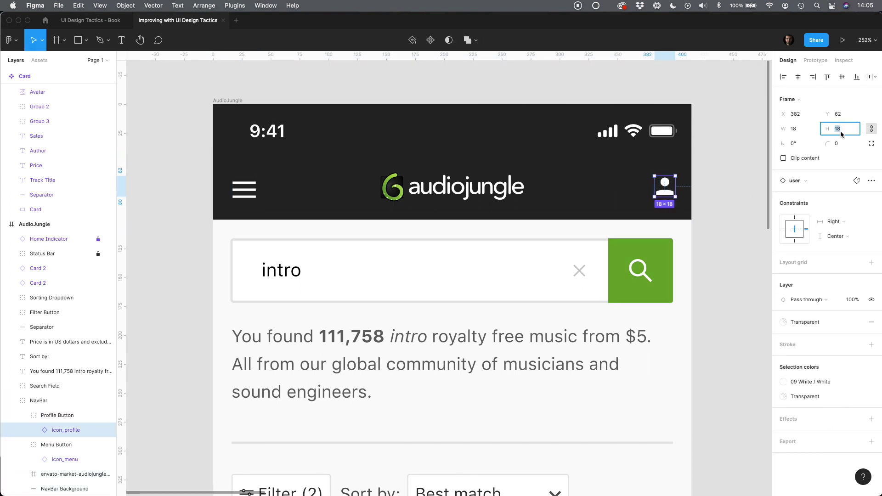
type("24")
key("Return")
left_click(726, 193)
double_click(655, 196)
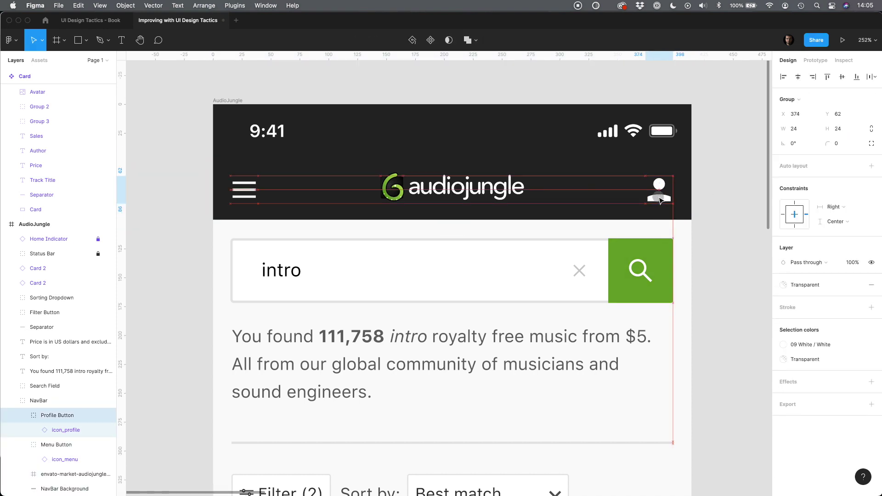
Step: Shift the menu icon to X 16 and align the vertical centers of the menu icon, logo and profile icon
left_click(248, 204)
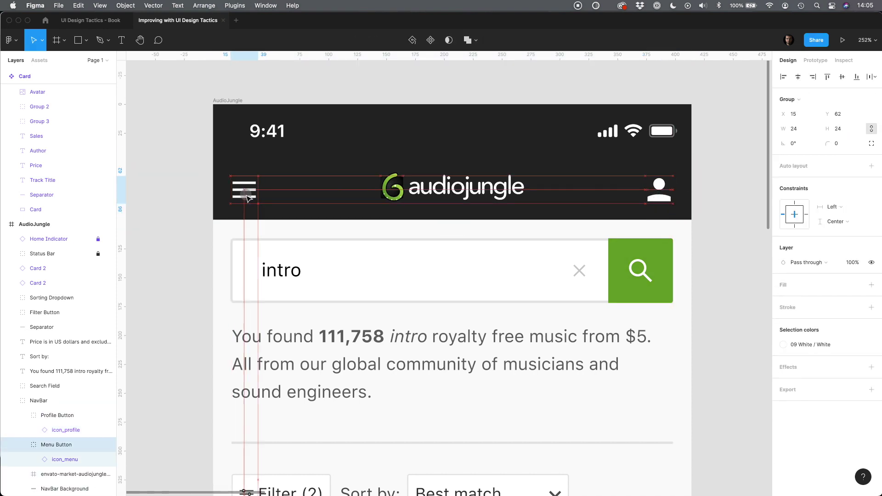
left_click(658, 190, "shift")
left_click(464, 187, "shift")
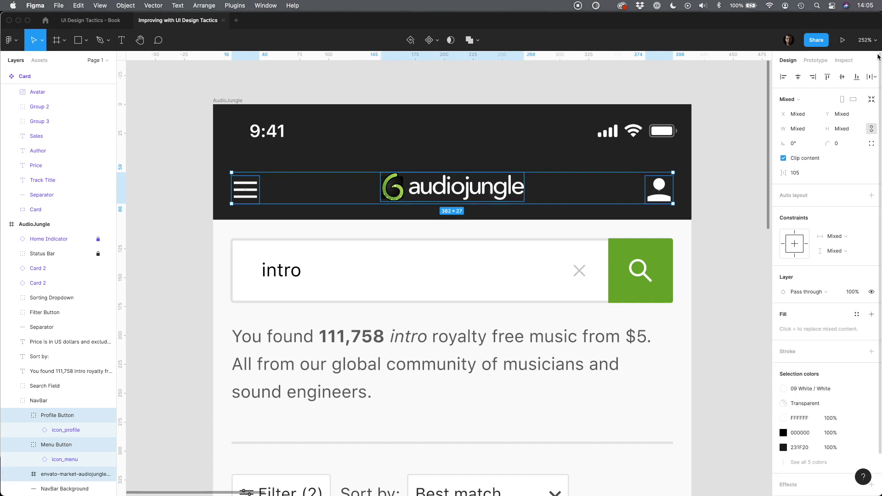
left_click(840, 77)
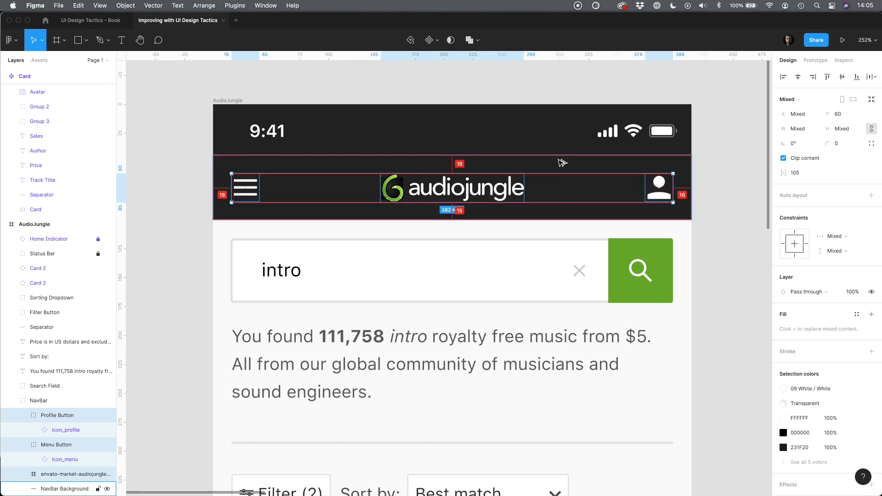
left_click(723, 232)
Step: Replace the paragraph below the search field with "11,758 results, from $5" and set its text box to auto width
scroll(723, 232, "down", 2)
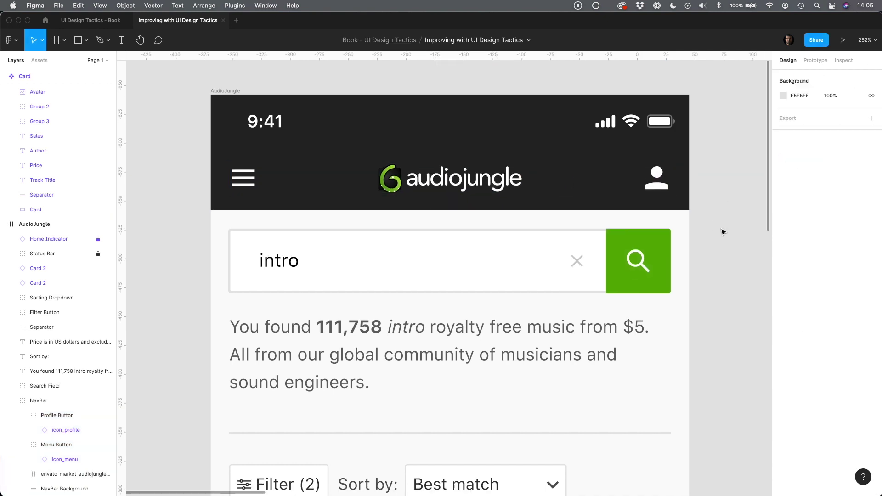
left_click(465, 247)
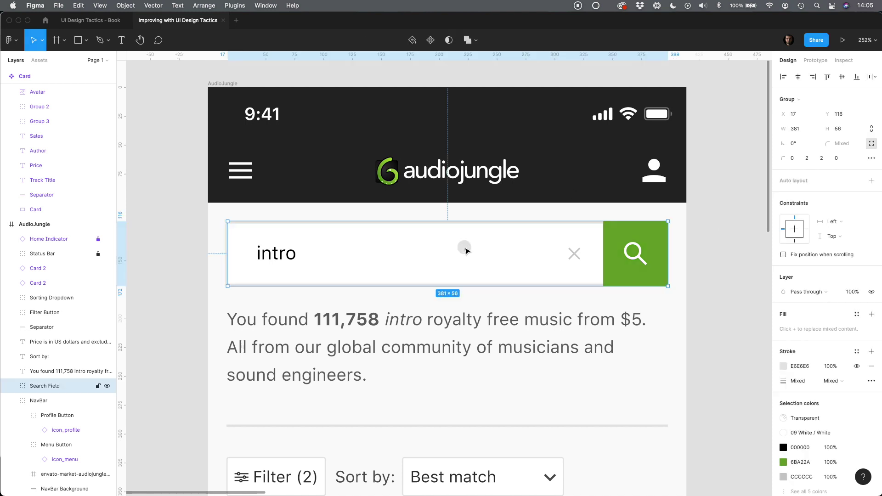
scroll(467, 251, "down", 3)
left_click(466, 252)
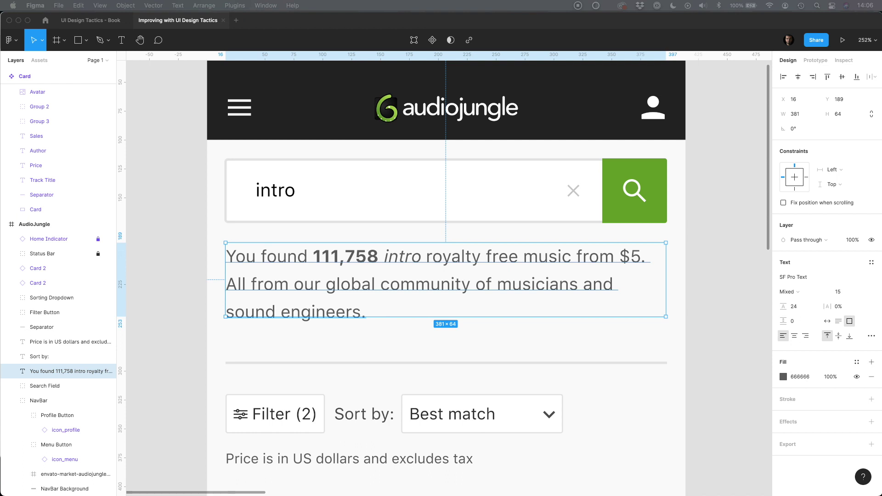
double_click(395, 299)
left_click(362, 313)
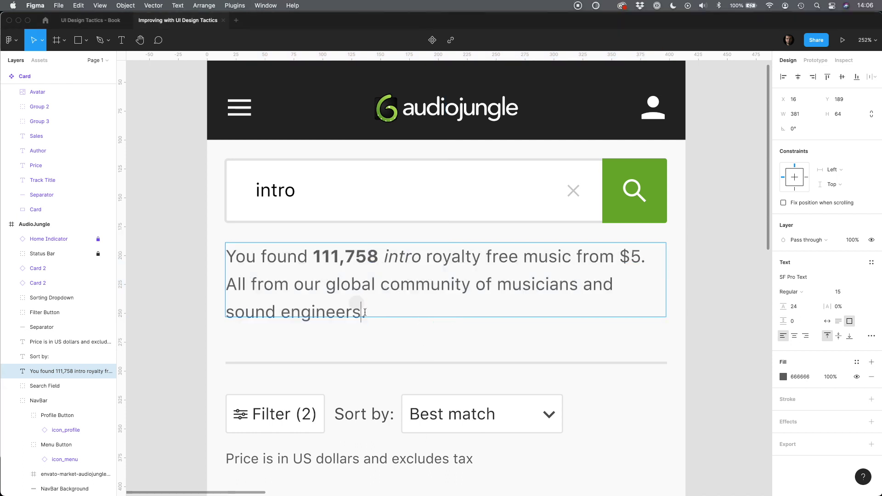
key("ctrl+a")
type("11,758 results, from $5")
key("Escape")
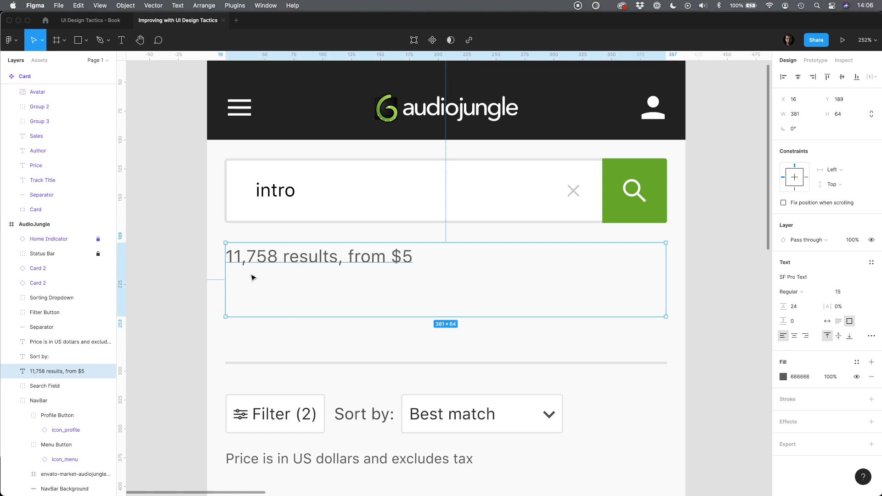
left_click(831, 320)
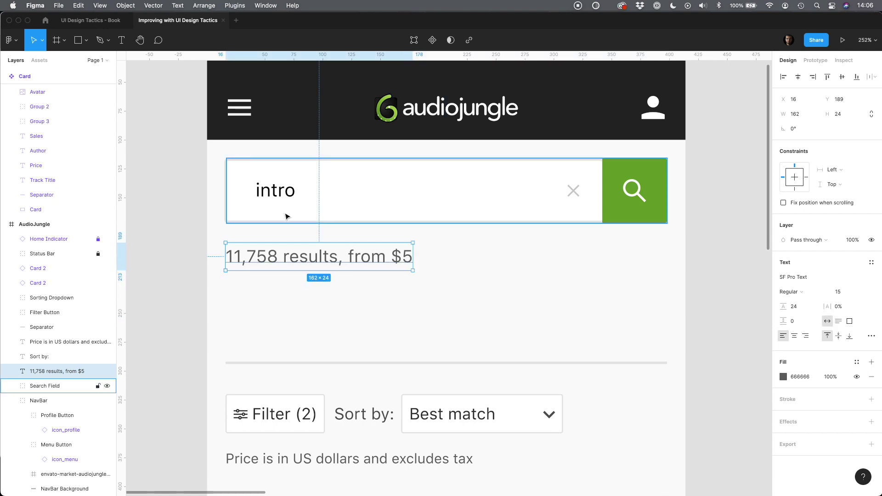
Step: Reduce the results text to size 12, matching the price note, and position it just below the search field
left_click(269, 461)
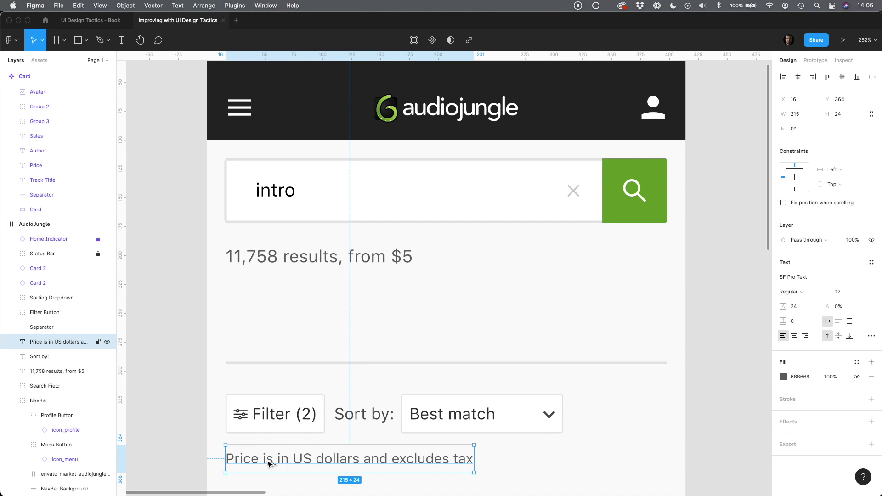
left_click(260, 257)
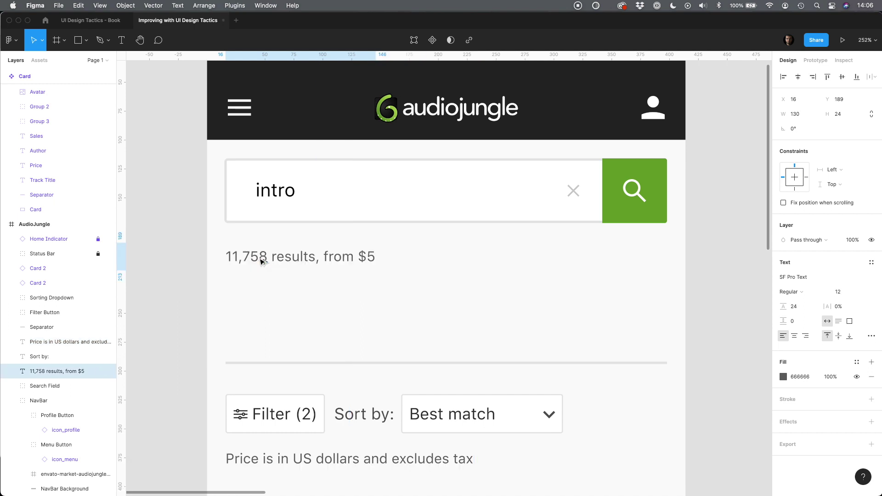
left_click_drag(262, 256, 269, 240)
left_click(794, 306)
key("BackSpace")
key("Return")
key("Escape")
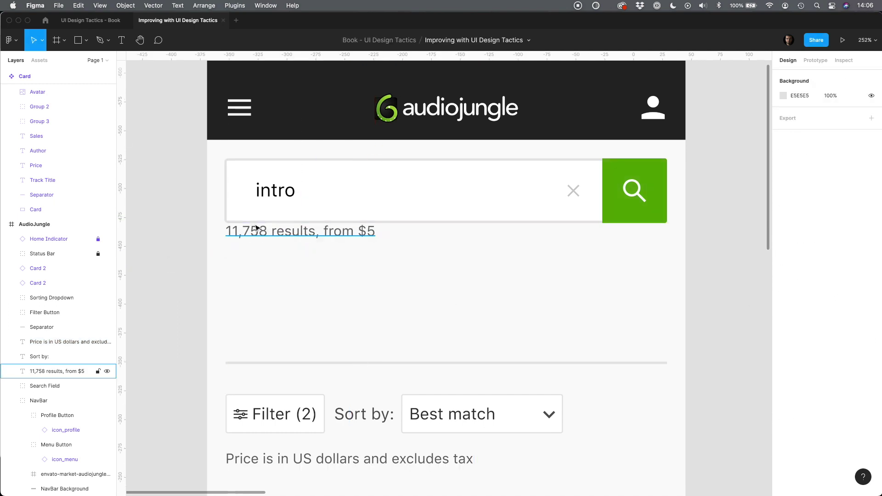
left_click(255, 229)
key("shift+Down")
key("shift+Down")
key("shift+Up")
left_click(185, 247)
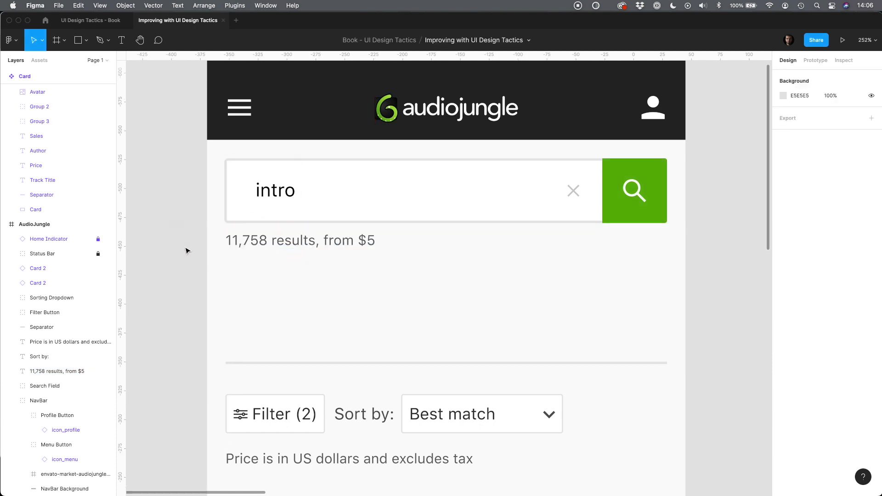
Step: Delete the separator line and move the filter button and sort controls up under the results text, with sorting aligned to the right
left_click(255, 365)
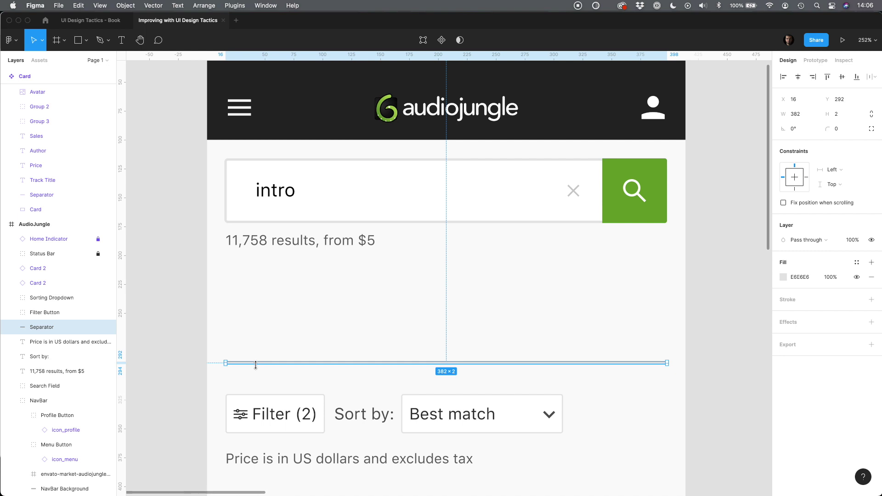
key("Delete")
left_click(276, 414)
left_click(431, 418)
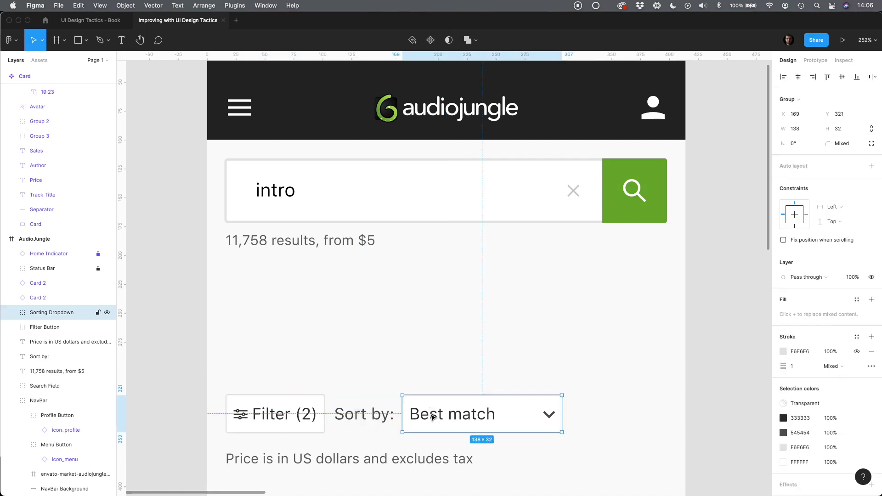
left_click(374, 417, "shift")
left_click_drag(449, 418, 551, 318)
left_click_drag(257, 406, 257, 270)
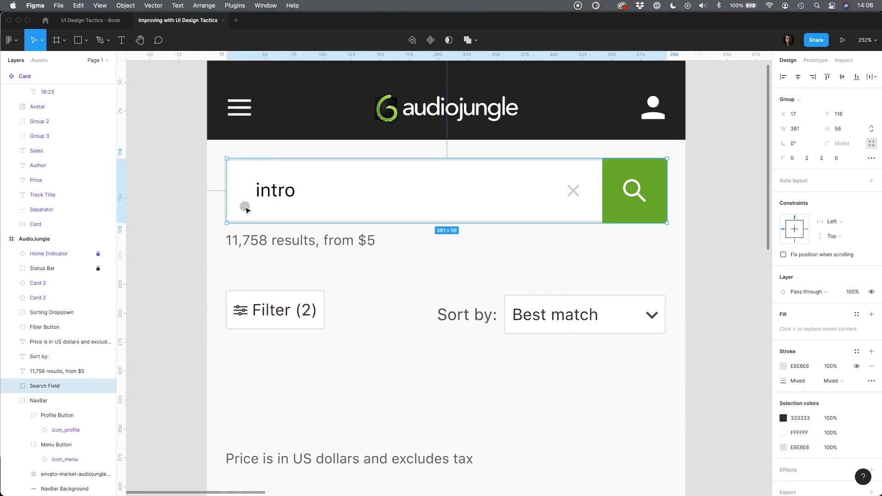
Step: Enlarge the filter button's background to a height of 56 and a width of about 125
double_click(276, 322)
left_click(840, 118)
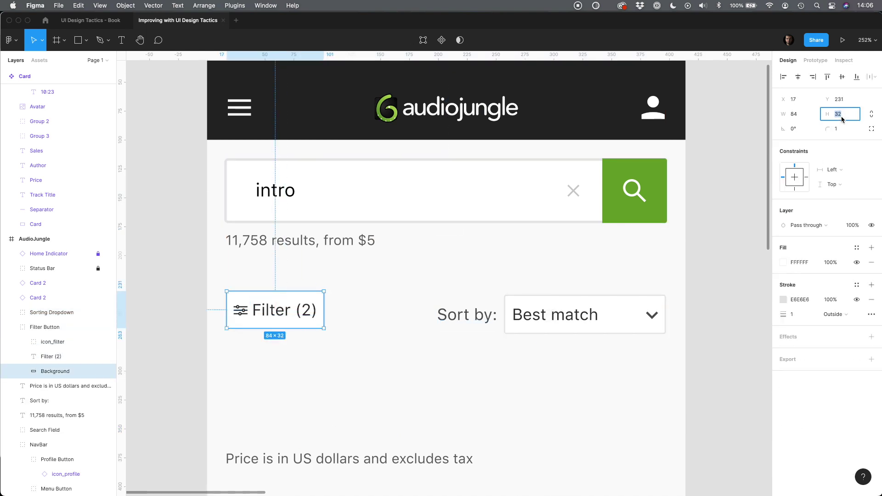
type("56")
key("Return")
left_click_drag(323, 324, 371, 324)
Step: Move the filter icon and label together to the vertical middle of the button, about 17 from its left edge
left_click(287, 309)
left_click(239, 315, "shift")
left_click_drag(239, 315, 246, 329)
key("Right")
key("Right")
key("Right")
key("Right")
key("alt")
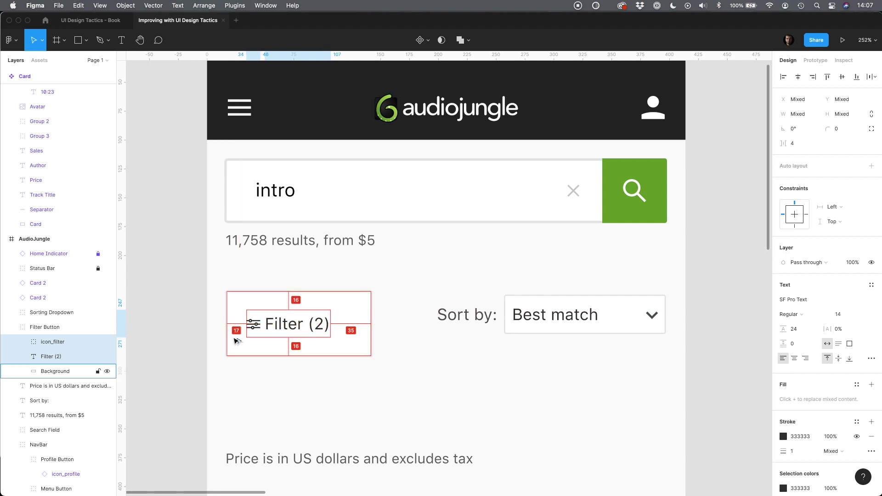
Step: Nudge the "Filter (2)" label and its icon slightly apart to widen the gap between them
left_click(277, 326)
key("Right")
key("Right")
left_click_drag(252, 328, 254, 328)
left_click(276, 396)
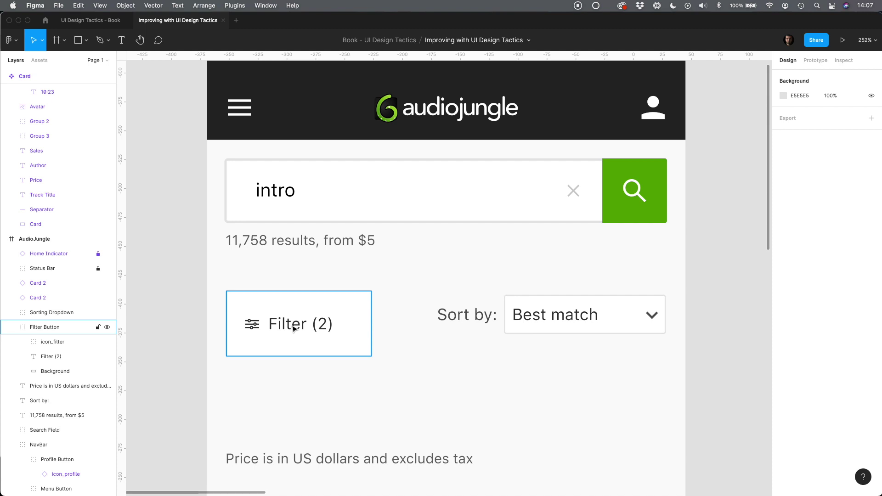
Step: Set the sorting dropdown's background width to 186 and reposition "Best match" and the chevron inside it
left_click(800, 116)
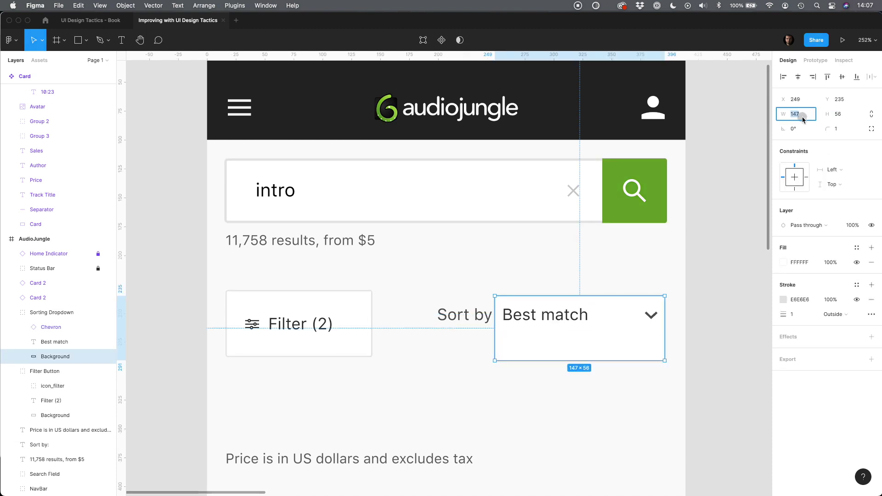
type("186")
key("Return")
left_click_drag(525, 323, 527, 337)
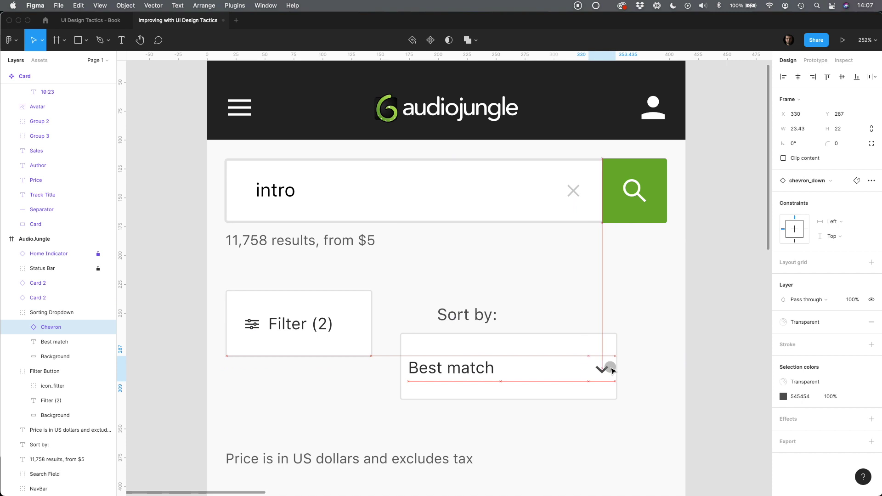
left_click(600, 366)
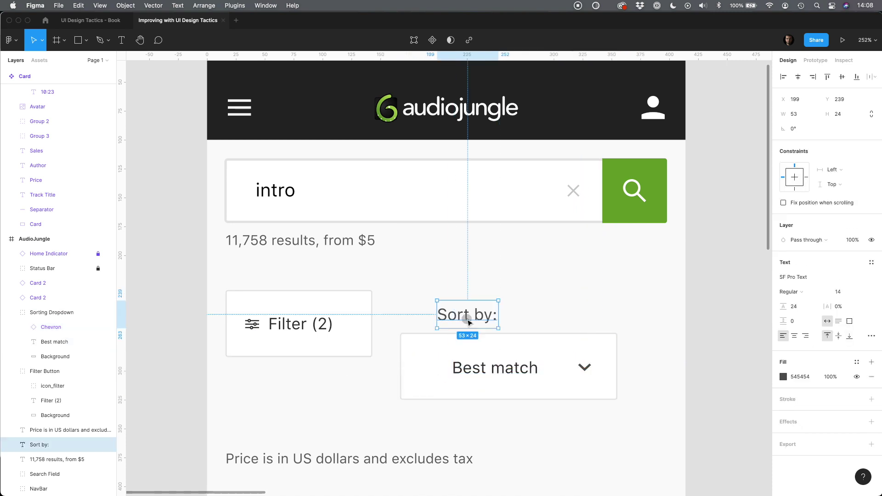
Step: Shorten the "Sort by:" label to "Sort:" and place it inside the sorting dropdown, directly before "Best match"
type("Sort:")
left_click_drag(430, 330, 408, 382)
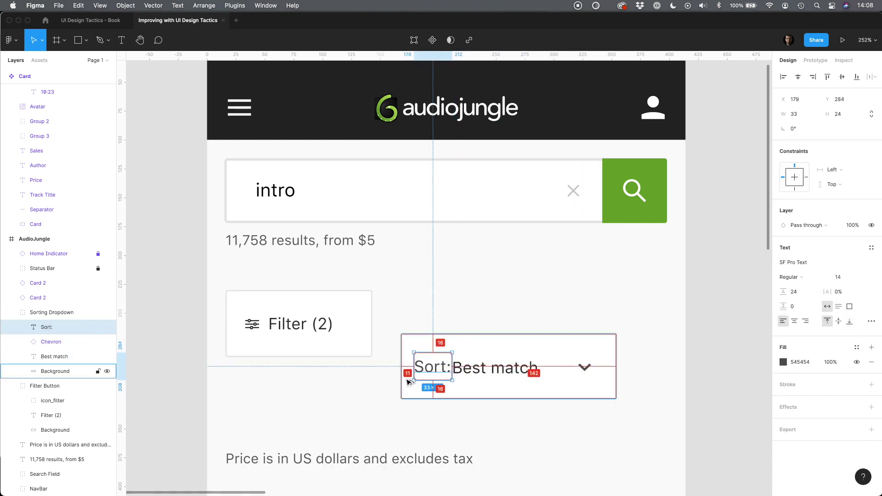
key("Right")
key("Right")
key("Right")
key("Right")
key("Right")
Step: Move the complete sorting dropdown up to X 212, Y 205, aligned with the search field's right edge
left_click_drag(476, 374, 508, 275)
left_click(435, 370, "shift")
left_click(584, 366, "shift")
left_click(507, 343, "shift")
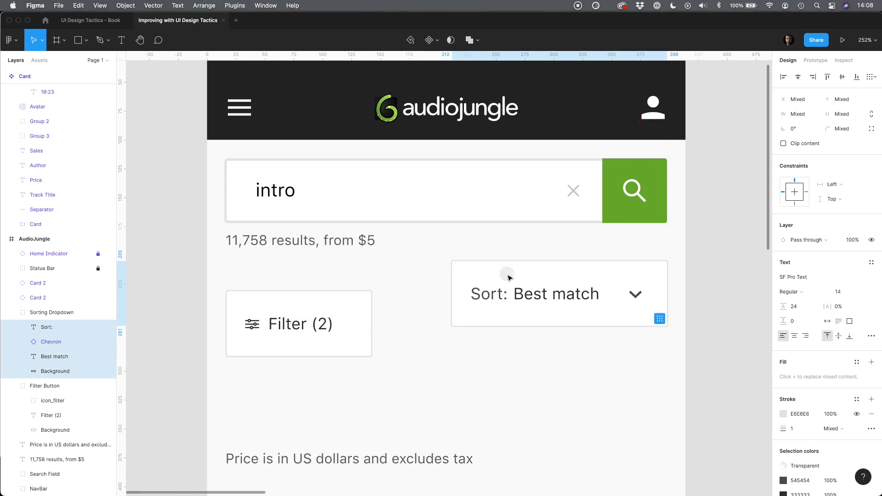
Step: Set the filter button background's width to 186 and move the button up to Y 205, level with the sorting dropdown
left_click(317, 343, "super")
left_click(796, 114)
type("186")
key("Return")
left_click(368, 377)
left_click_drag(349, 317, 352, 297)
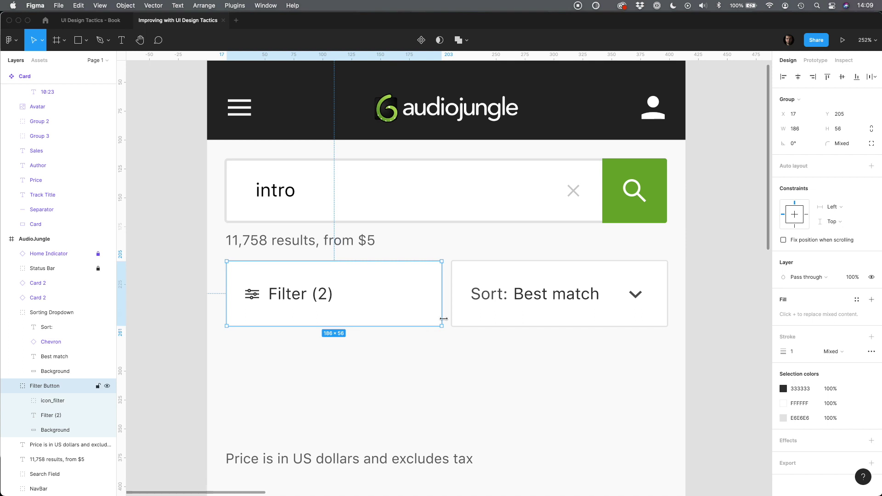
Step: Set the outline thickness of both the filter button and the sorting dropdown to 2
left_click(458, 316, "shift")
left_click(792, 366)
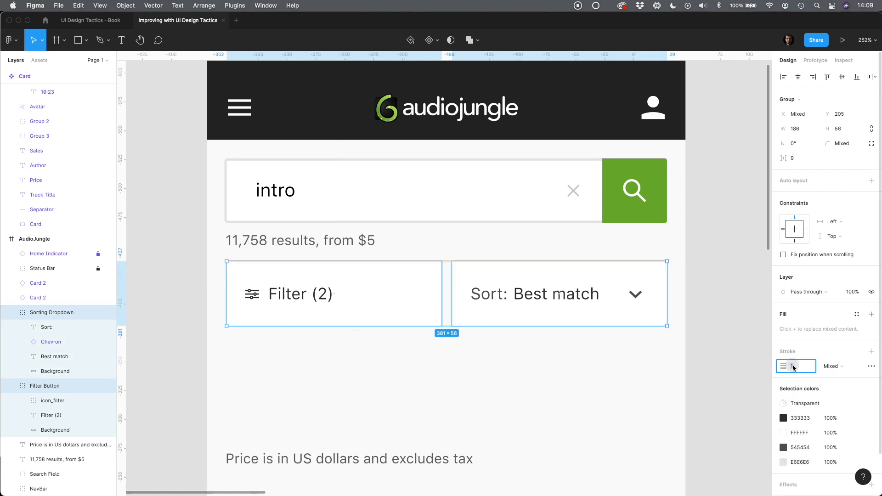
left_click(721, 374)
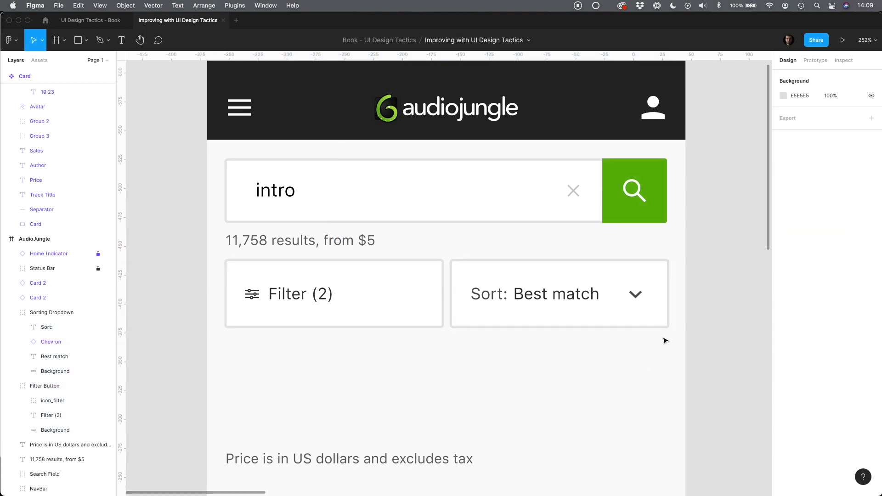
Step: Swap the results text with the filter and sort controls, so the controls sit directly beneath the search field
left_click_drag(266, 247, 285, 354)
left_click(404, 312)
left_click(475, 293, "shift")
left_click_drag(367, 291, 364, 257)
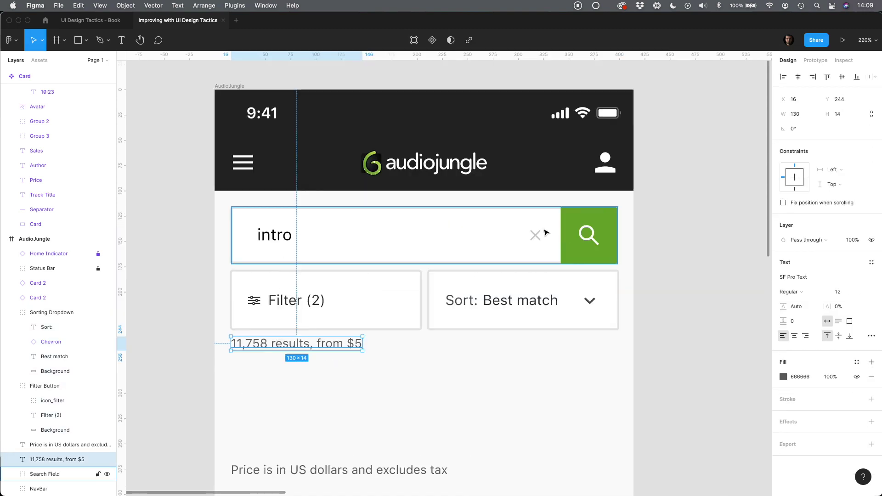
Step: Take the green search button out of the Search Field group and place it below the results text
double_click(579, 235)
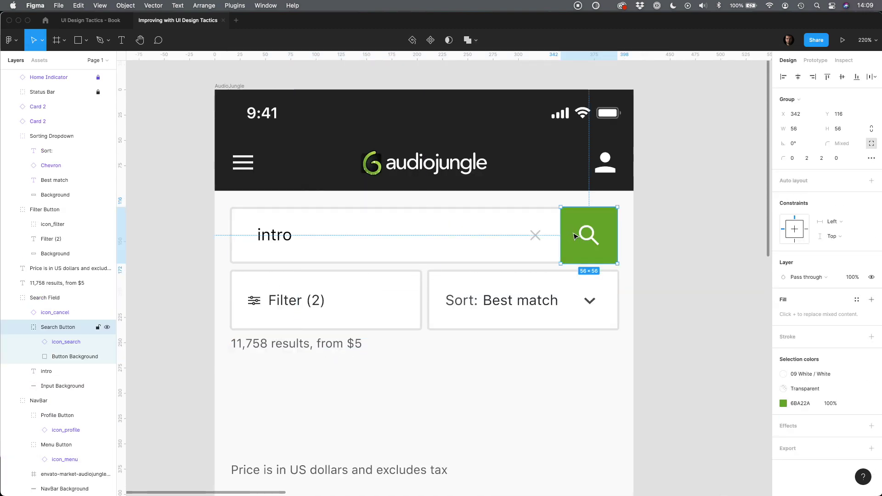
left_click_drag(592, 246, 522, 407)
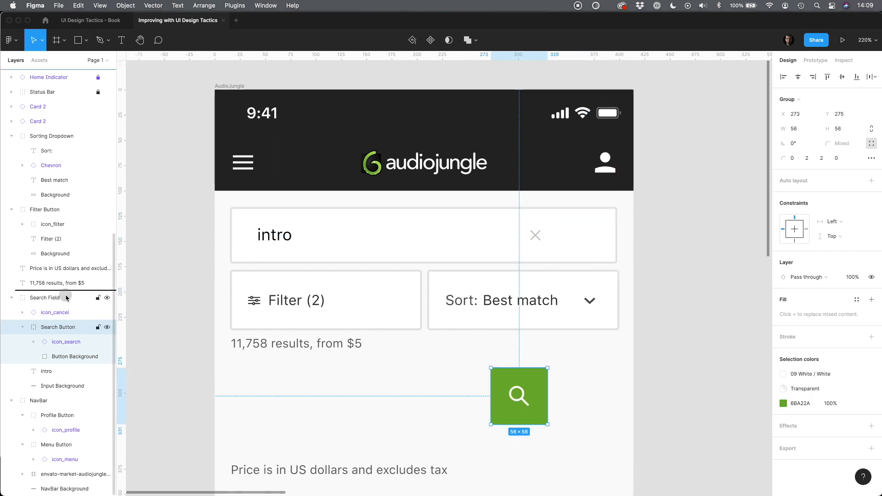
left_click_drag(505, 351, 474, 428)
Step: Set a uniform corner radius of 2 on the green search button's background
double_click(501, 421)
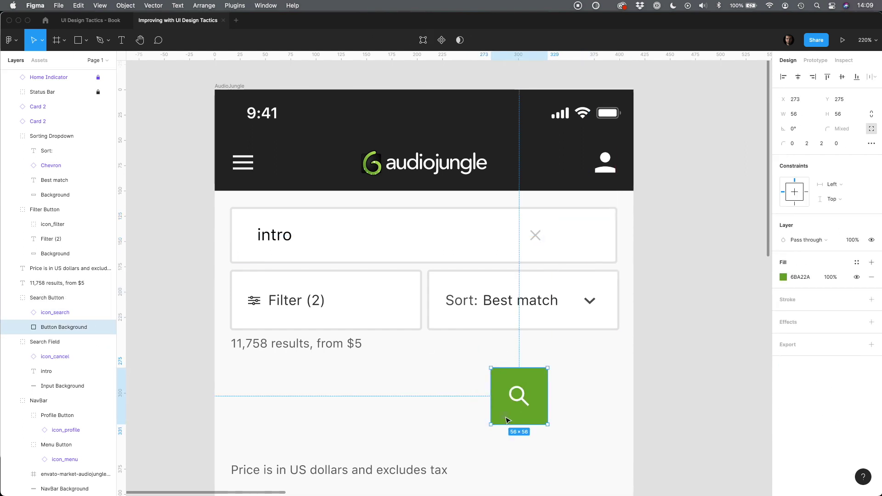
double_click(506, 418)
left_click_drag(499, 347, 481, 442)
left_click(796, 146)
type("2")
key("Return")
key("Return")
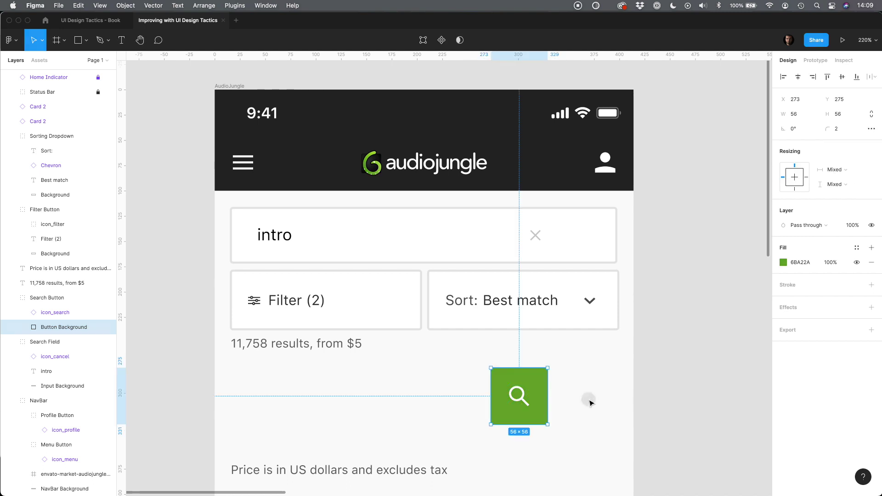
Step: Widen the green search button's background to 382 to match the search field, and move its icon near the middle
left_click(588, 399)
left_click_drag(505, 407, 569, 395)
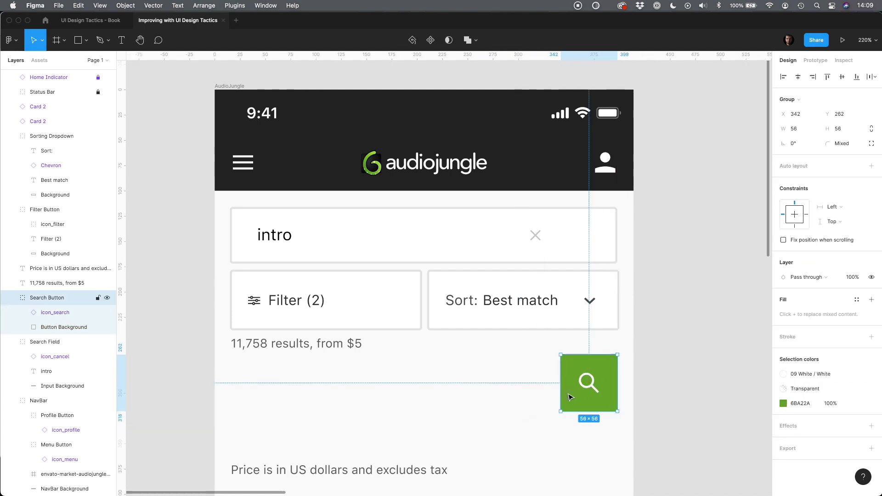
double_click(570, 385)
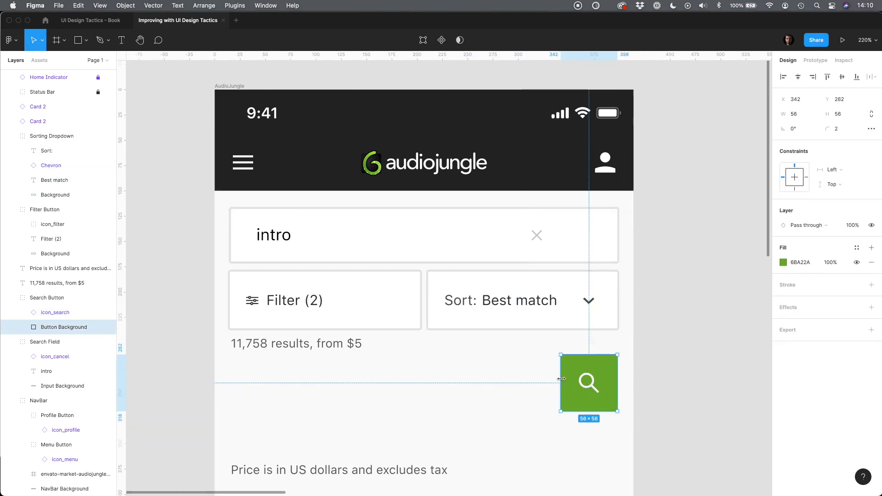
left_click_drag(560, 384, 227, 401)
key("alt")
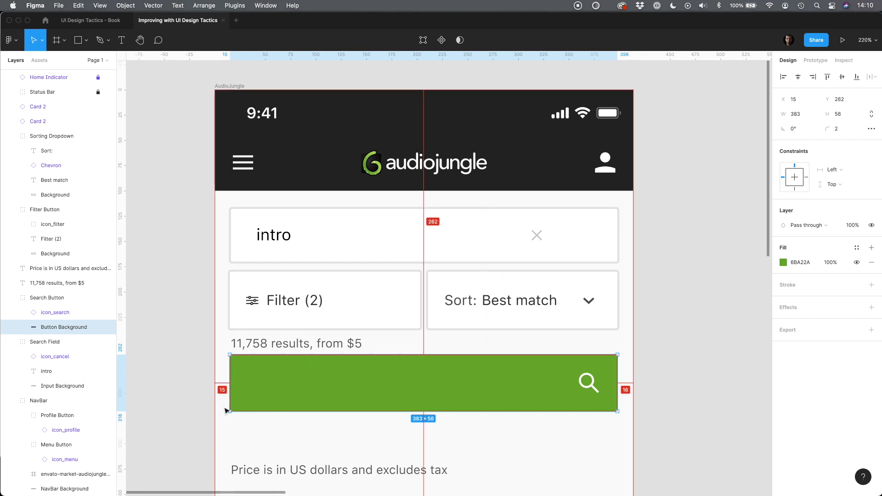
scroll(227, 400, "up", 5)
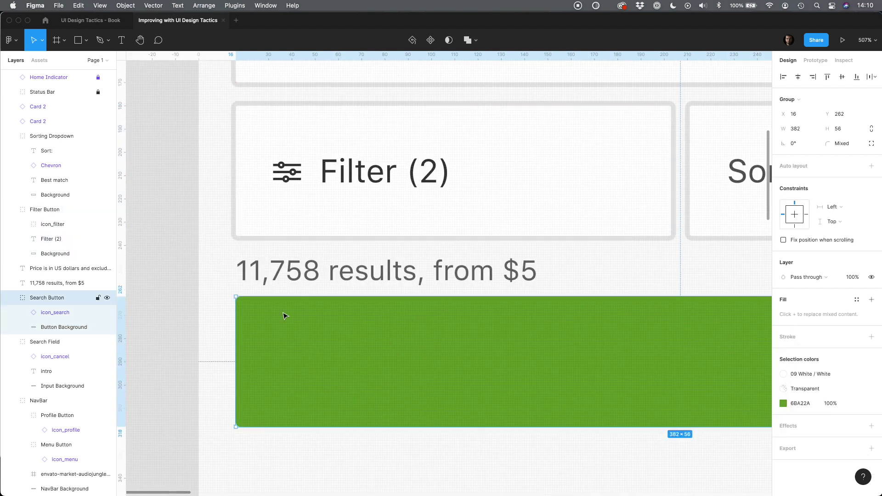
scroll(283, 313, "down", 5)
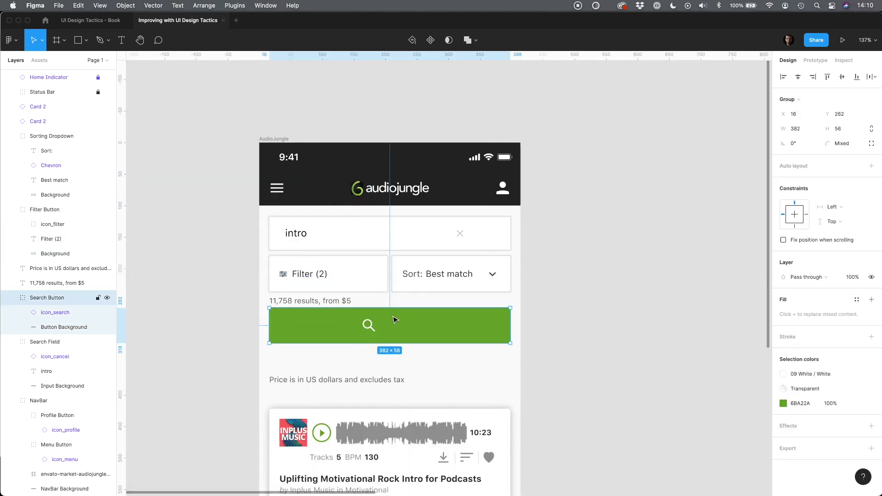
Step: Add an auto-width "Search" label beside the icon on the green button, in white and bold
left_click(826, 321)
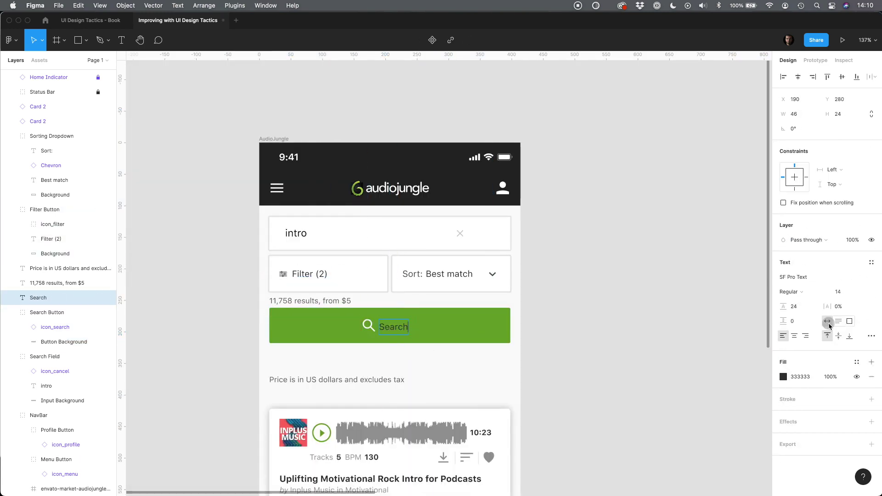
left_click(856, 362)
left_click(801, 453)
left_click(790, 292)
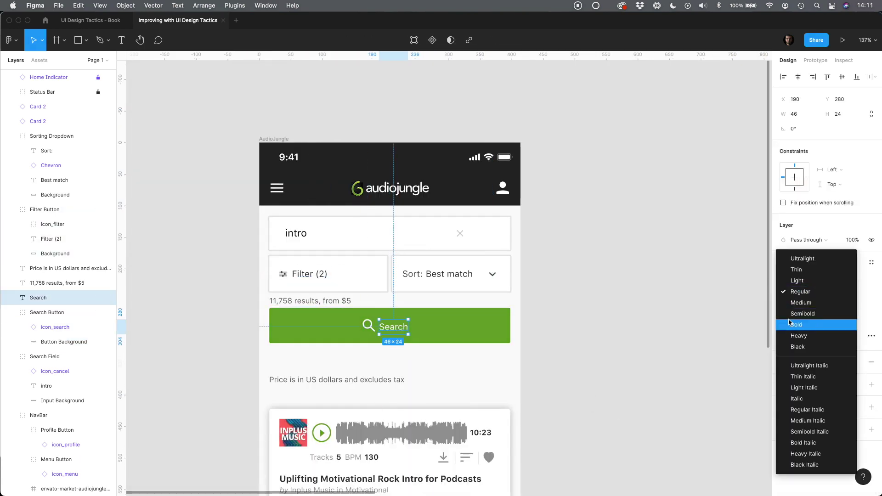
left_click(831, 323)
Step: Set the "Filter (2)" label's font size to 16
scroll(382, 323, "up", 5)
left_click(248, 236)
key("Escape")
double_click(242, 234)
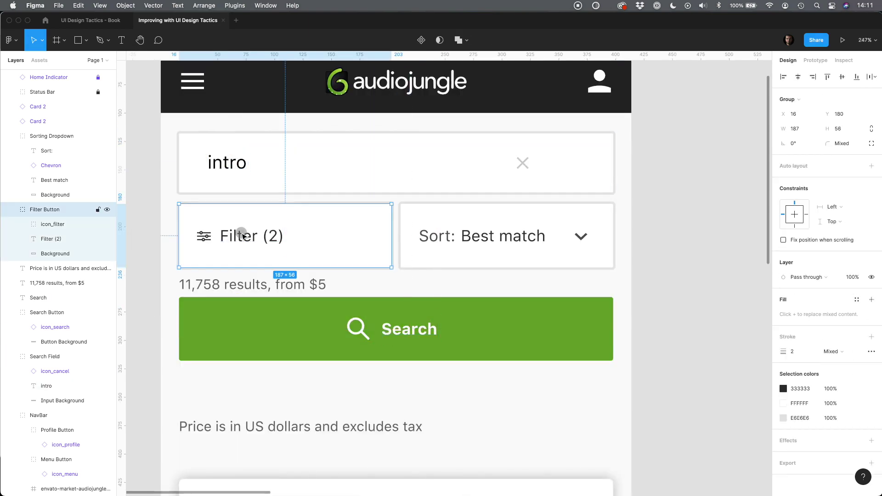
left_click(461, 236, "shift")
left_click(285, 321)
double_click(251, 235)
left_click(838, 277)
type("16")
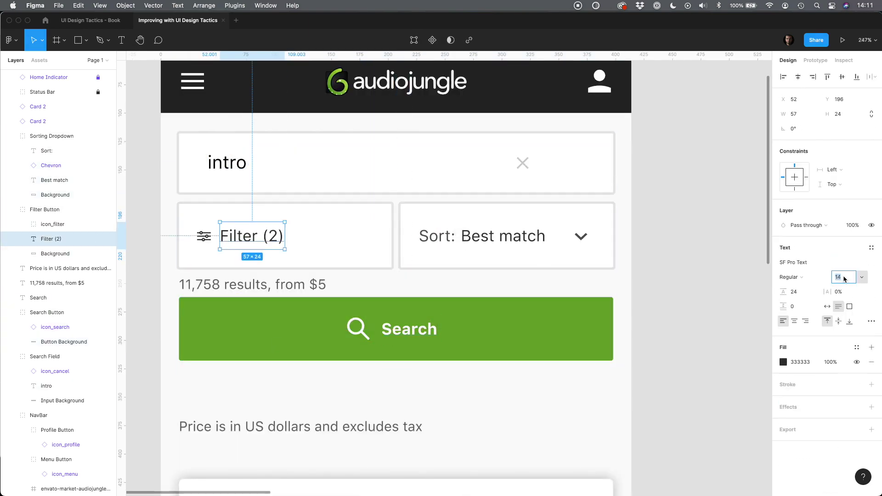
key("Return")
Step: Set the "Best match" text to font size 16 with auto width
left_click(478, 236)
left_click(843, 277)
key("Up")
key("Up")
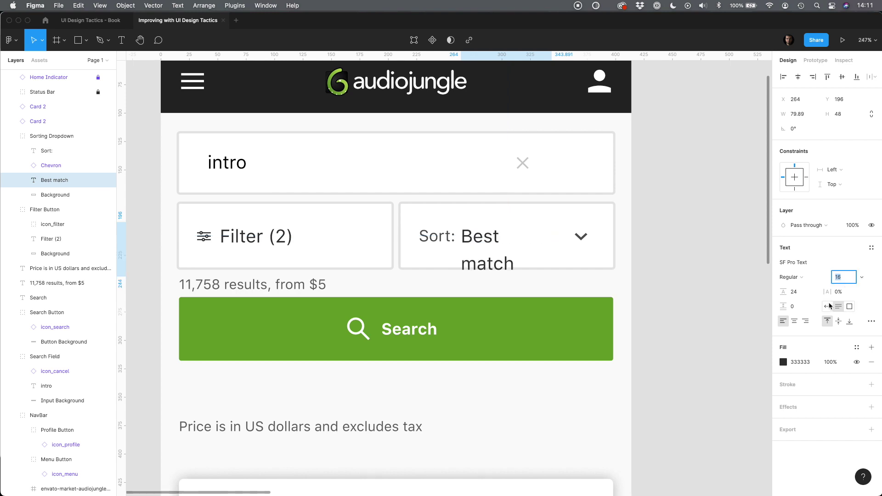
left_click(827, 306)
Step: Set the "Sort:" label to font size 16 with auto width, and shift "Best match" slightly right to X 266
left_click(433, 236)
left_click(843, 278)
key("Up")
left_click(826, 306)
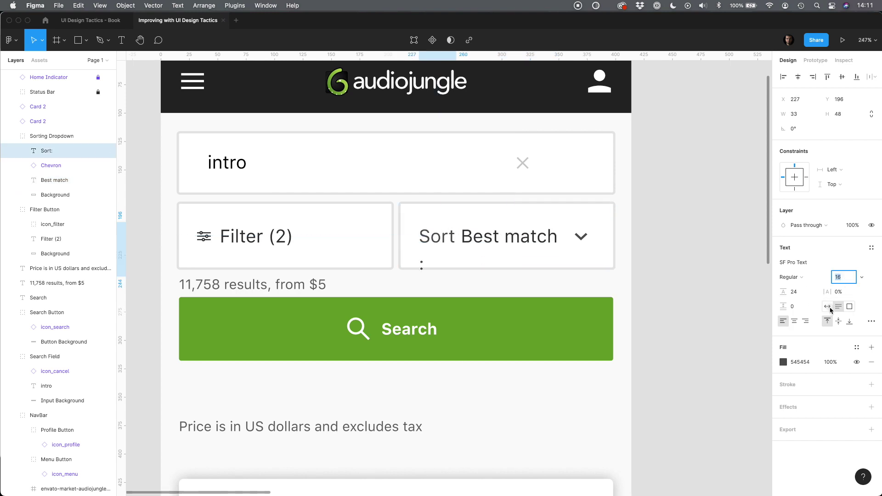
left_click(507, 246)
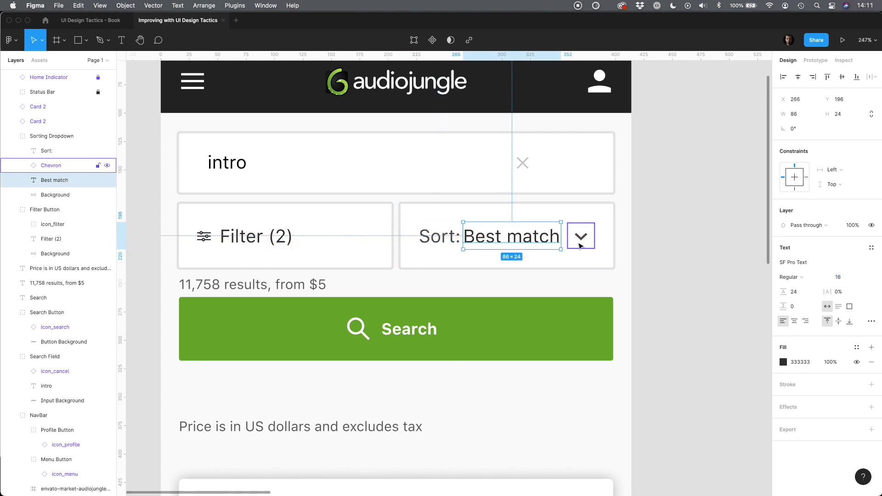
Step: Set the "Search" button label's font size to 16
left_click(409, 328)
left_click(843, 291)
left_click(514, 366)
left_click(413, 335)
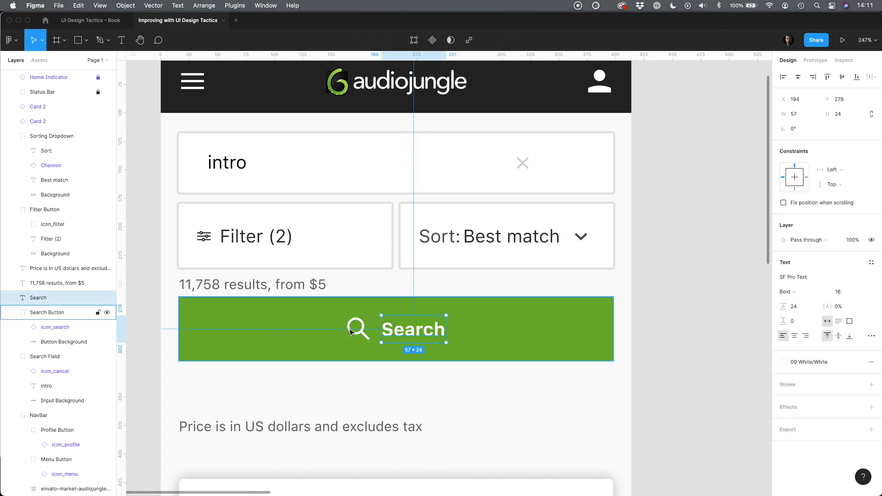
Step: Group the search icon with the "Search" label on the green button
double_click(362, 334)
left_click(400, 335)
left_click(355, 334)
double_click(355, 333)
left_click(409, 331, "shift")
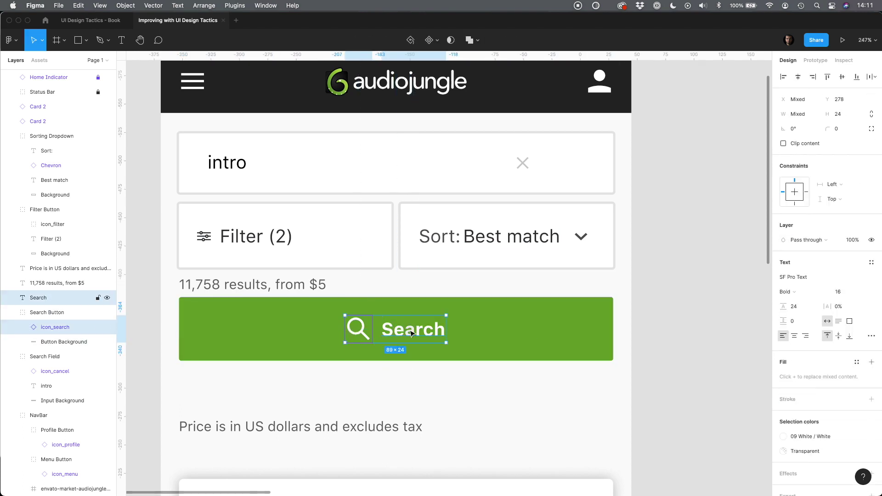
key("super+g")
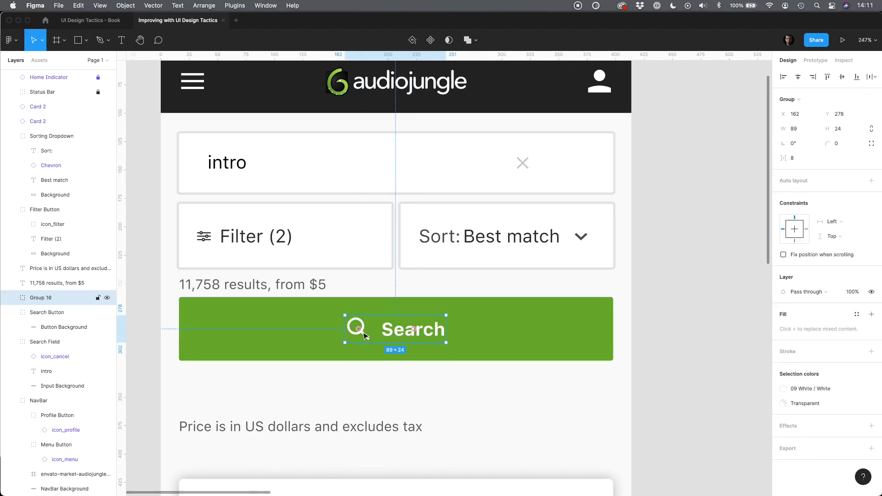
Step: Set the search icon's constraints to left and center, and apply the White 50 colour style to it
double_click(363, 334)
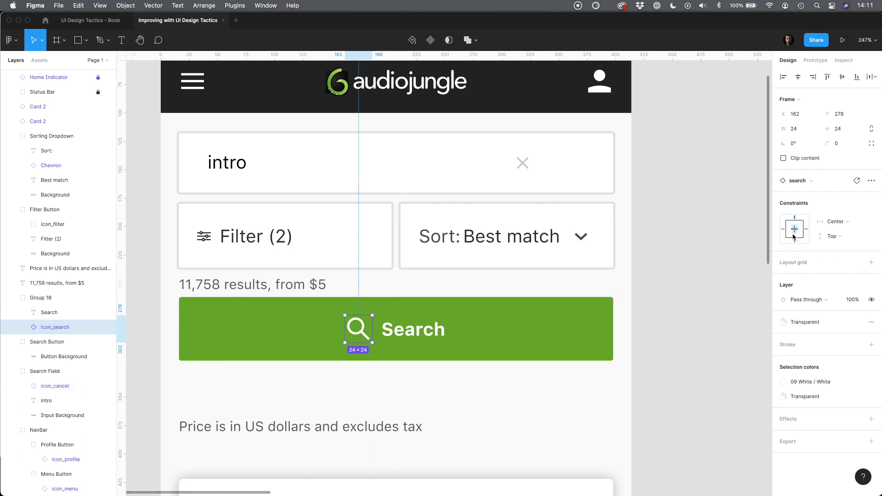
left_click(794, 235)
left_click(783, 230)
left_click(813, 381)
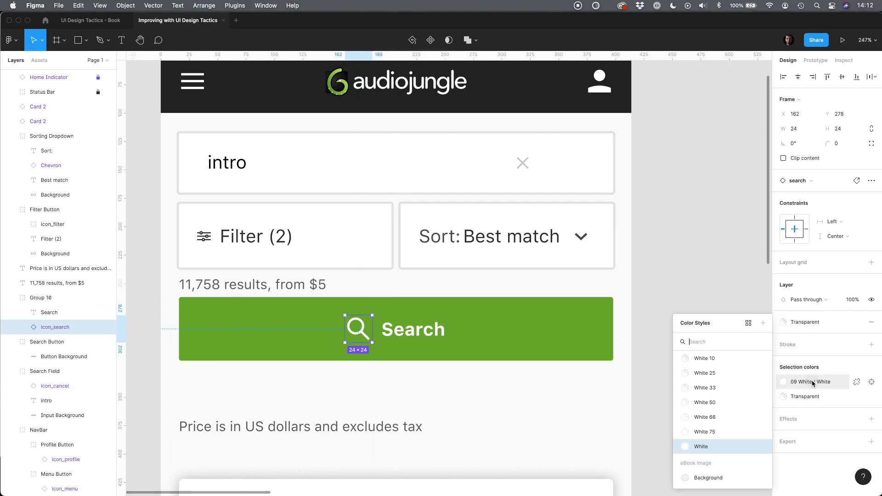
left_click(725, 411)
Step: Group the search icon and label with the green background, and move the results text to 8 below the button
left_click(500, 338)
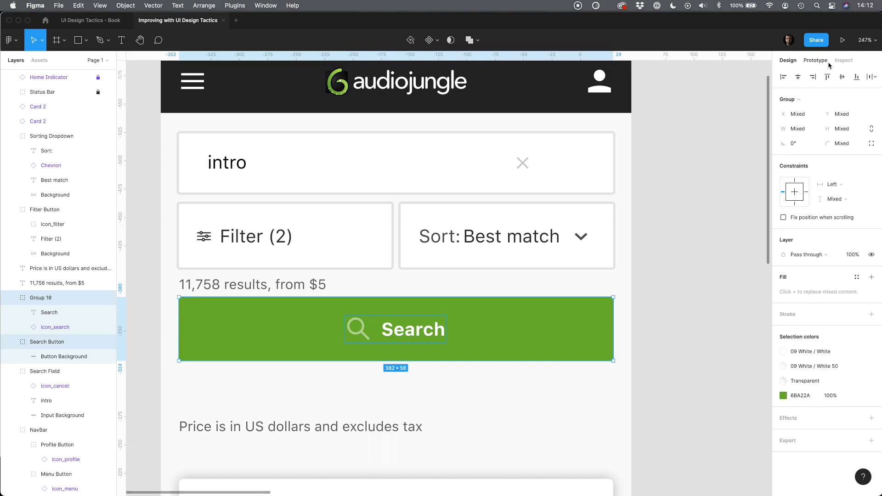
left_click(695, 234)
left_click_drag(267, 293, 266, 376)
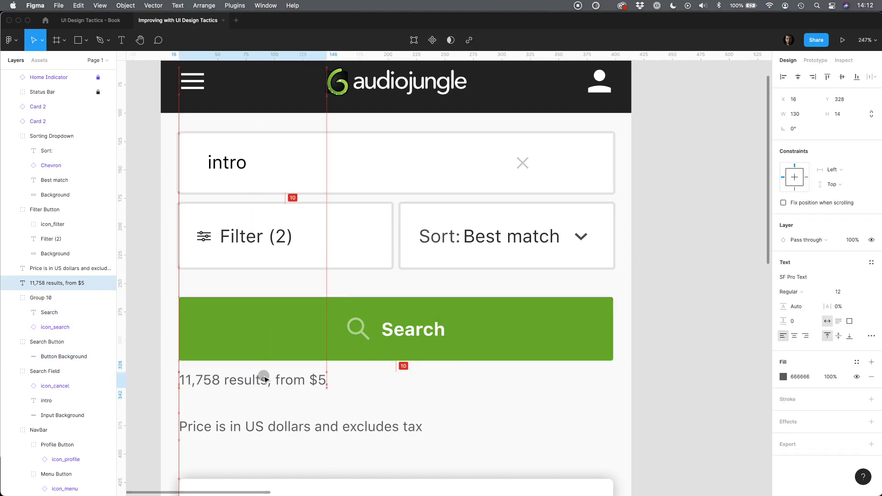
key("Up")
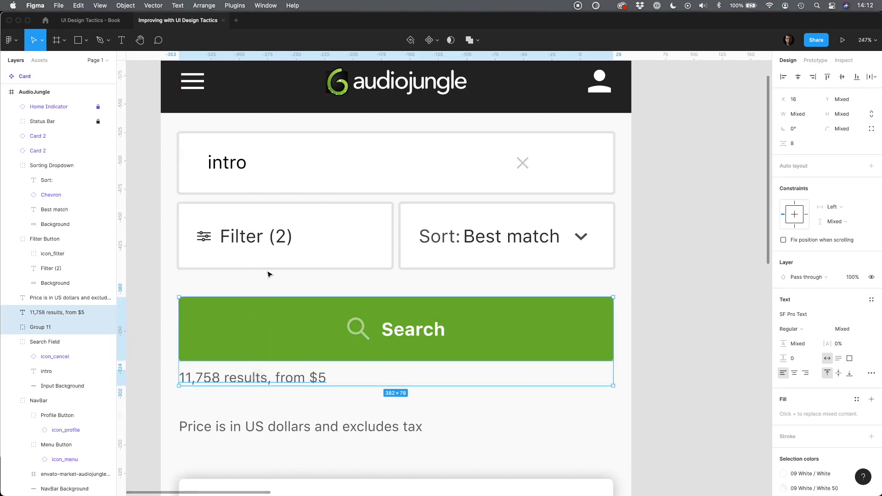
Step: Move the Search button and the results text together up by 10, closer to the filter and sort controls
key("shift+Up")
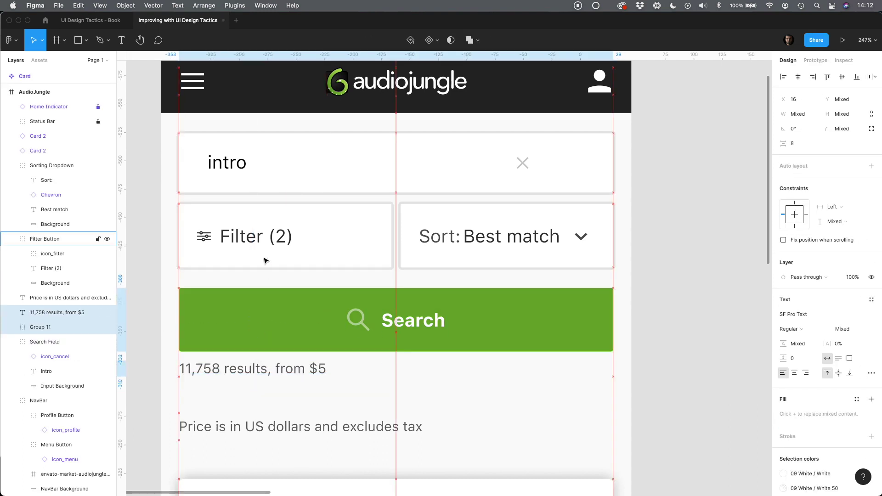
key("alt")
key("shift+Up")
key("alt")
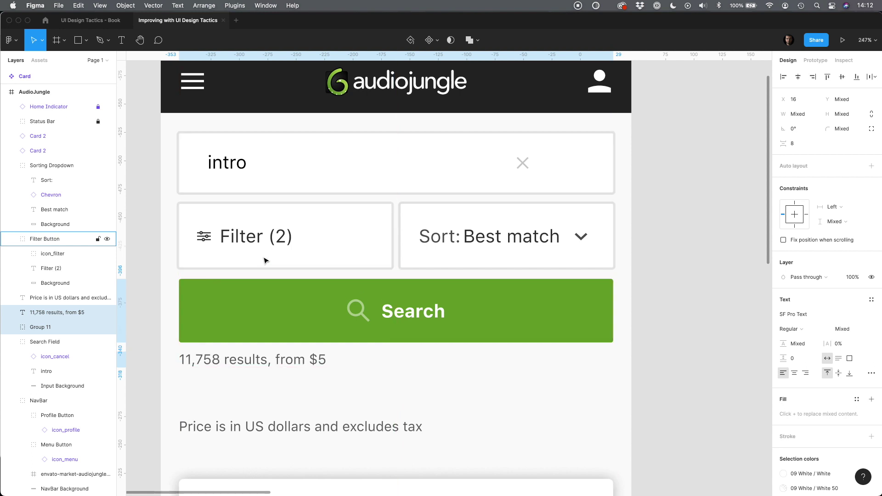
key("Up")
key("Up")
key("shift+Down")
key("alt")
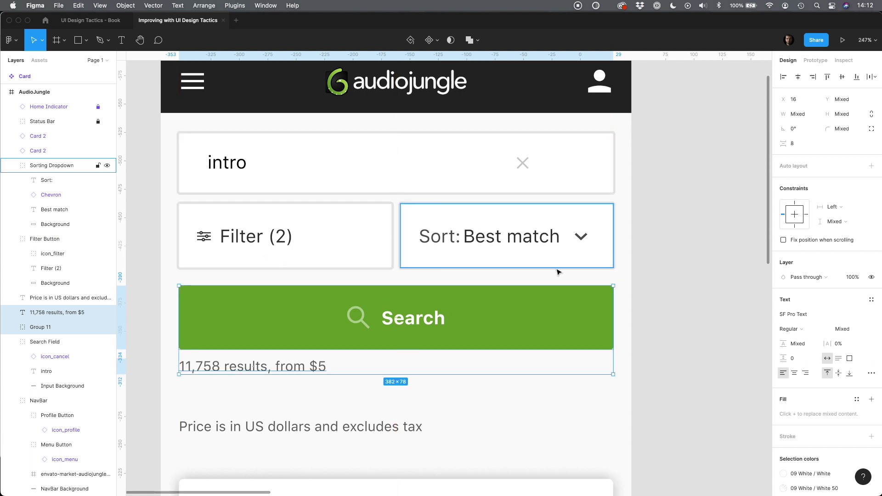
Step: Move the "11,758 results, from $5" text down to Y 340, away from the Search button
key("minus")
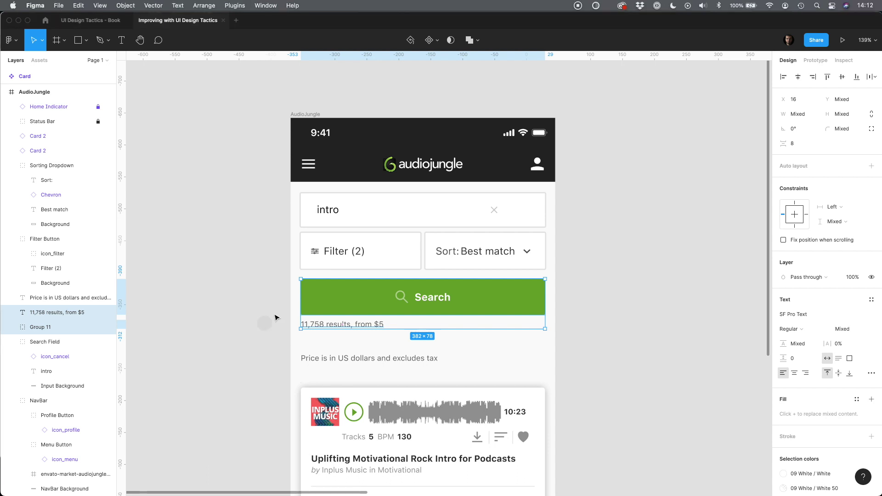
left_click(281, 231)
left_click(300, 179)
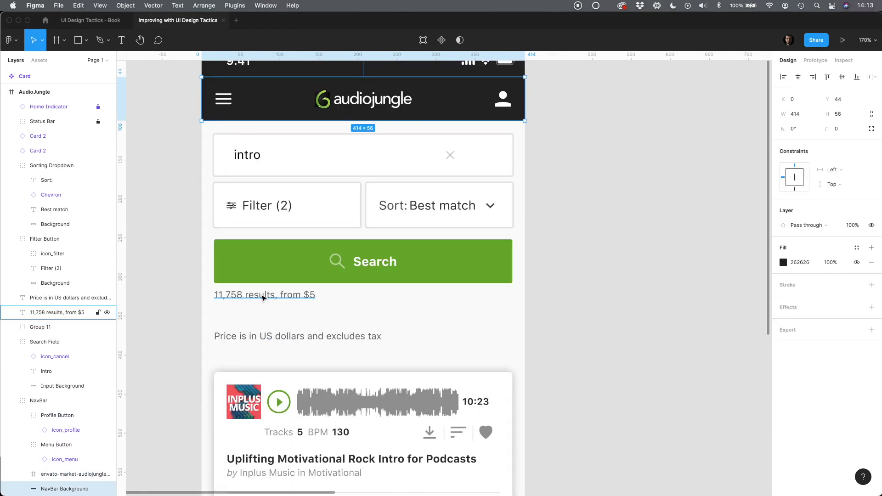
left_click_drag(263, 290, 263, 307)
Step: Extend the dark NavBar background downward to a height of 280 so it sits behind the search, filter, sort and Search controls
double_click(277, 105)
left_click_drag(315, 120, 305, 299)
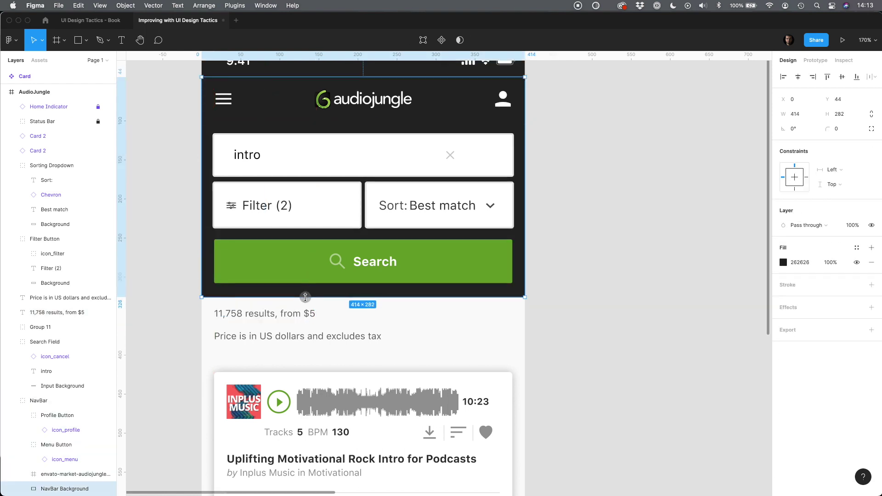
key("alt")
scroll(301, 294, "up", 5)
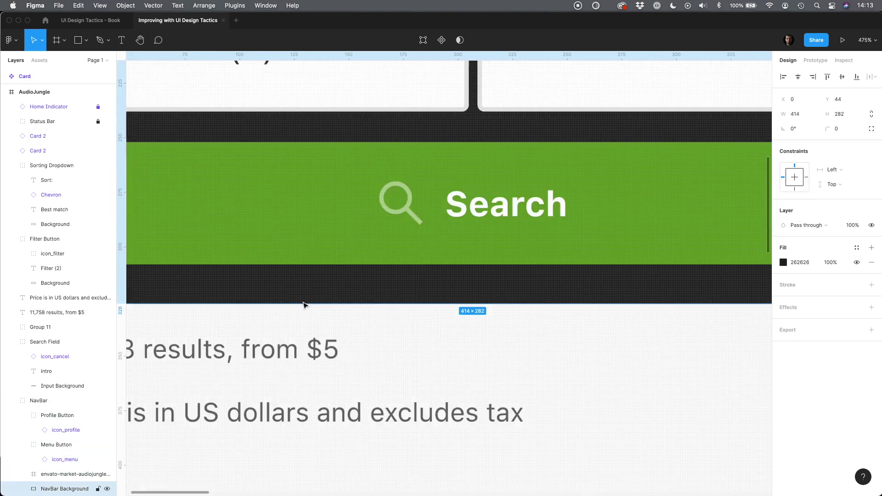
left_click_drag(304, 304, 302, 299)
key("alt")
scroll(296, 233, "down", 8)
scroll(297, 235, "up", 5)
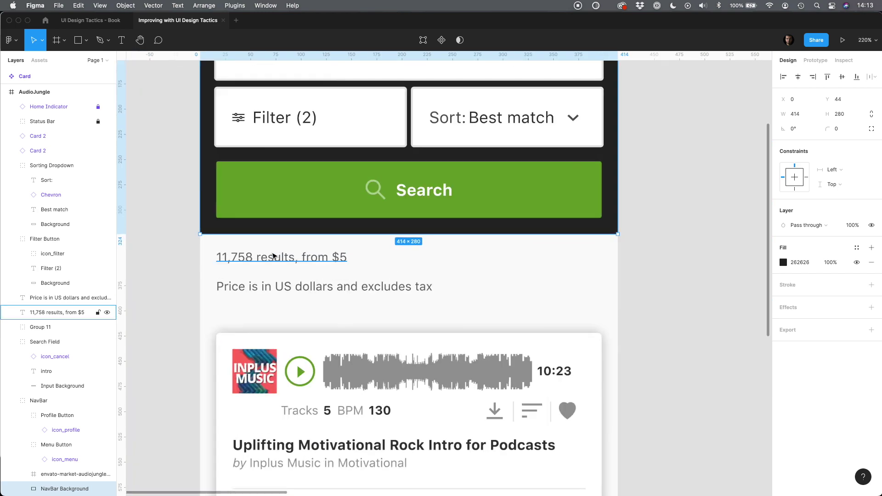
Step: Delete the "Price is in US dollars and excludes tax" text below the results text
left_click(271, 254)
key("alt")
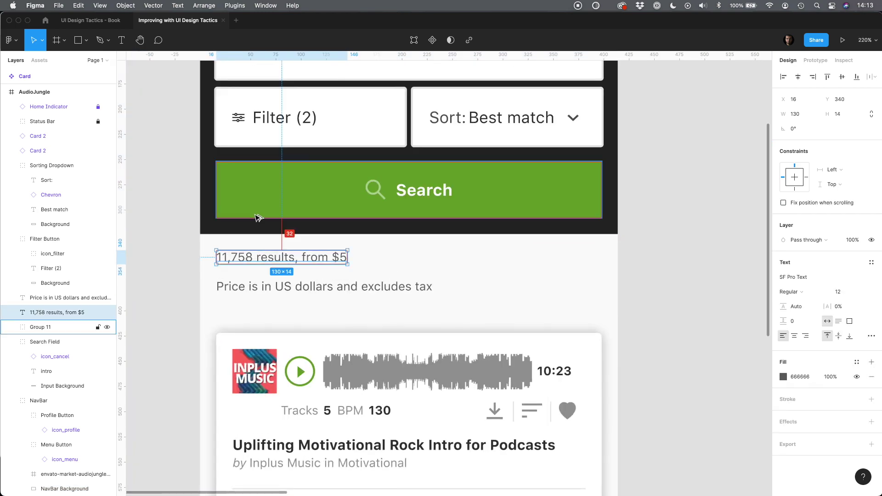
left_click(266, 287)
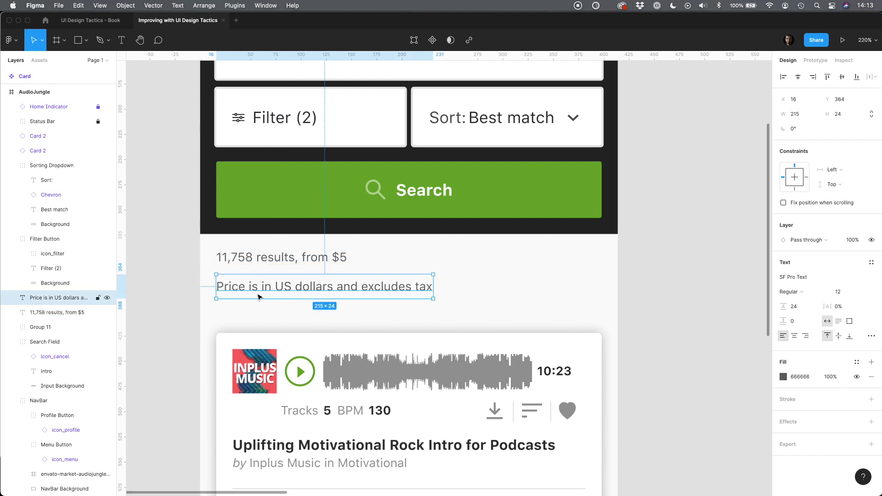
key("Delete")
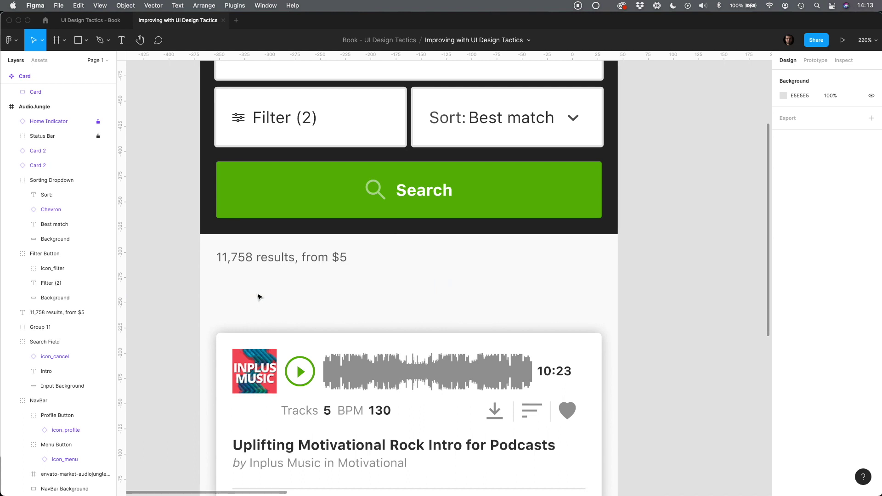
key("shift+1")
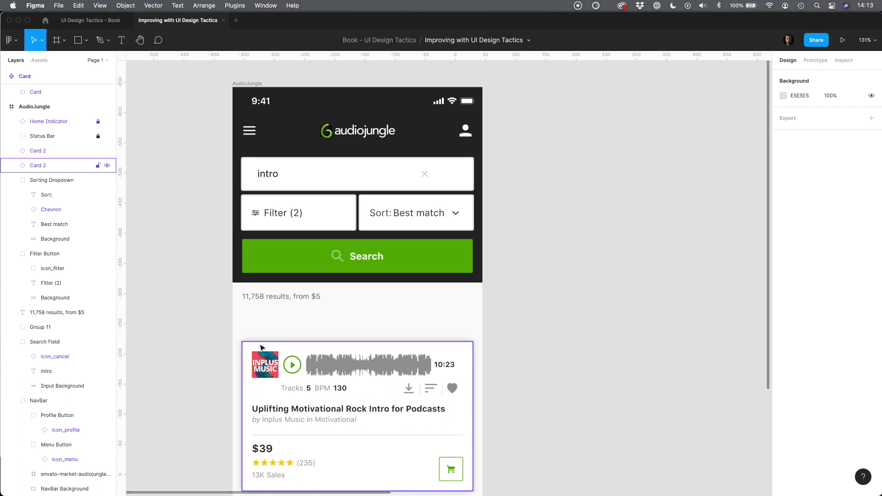
Step: Set the stroke width of the search field, filter button and sorting dropdown to 0
left_click(256, 212)
left_click(367, 223, "shift")
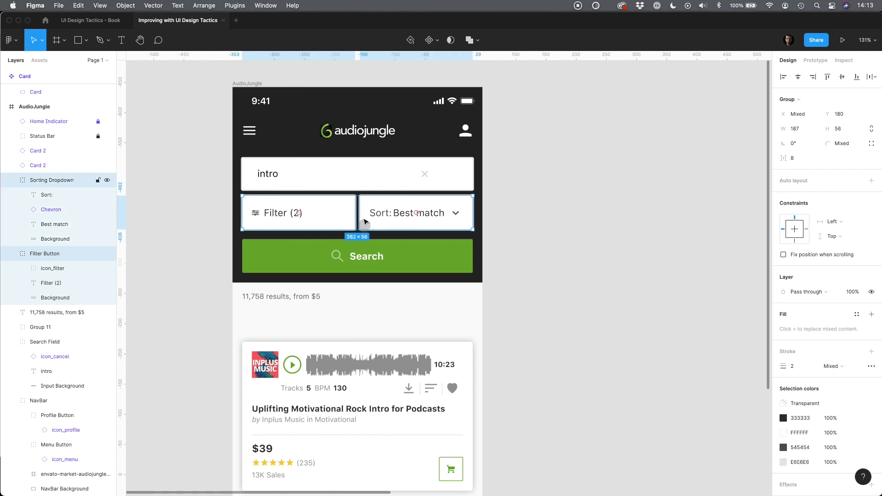
left_click(352, 177, "shift")
left_click(799, 344)
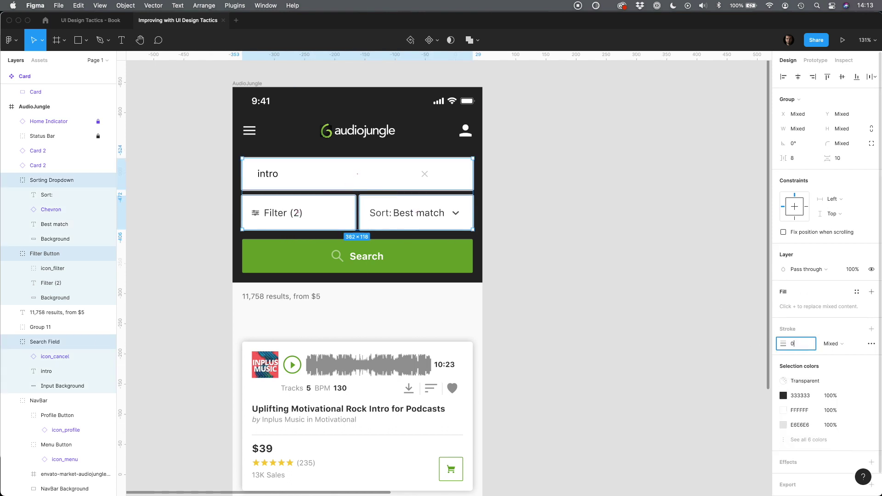
left_click(613, 310)
Step: Move the filter and sort controls up by 2, and the Search button up by 2
left_click(395, 213)
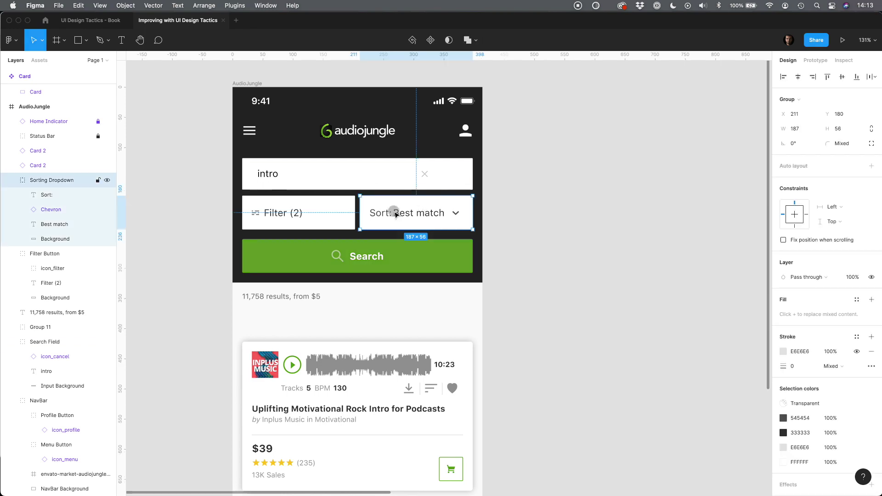
left_click(349, 202, "shift")
key("Up")
key("Up")
left_click(342, 248)
key("Up")
key("Up")
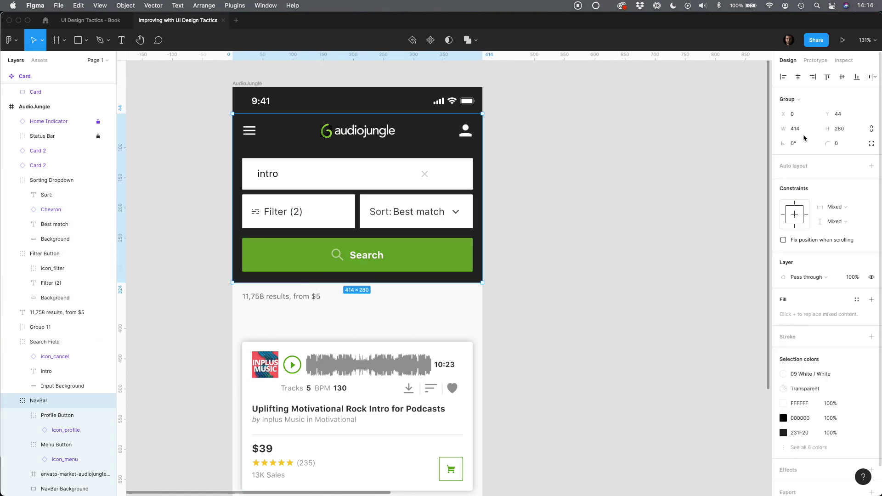
left_click(281, 313)
Step: In the main Card component, move the play button, waveform and duration group right by 8 to X 76
left_click(262, 349)
scroll(265, 346, "down", 4)
scroll(265, 345, "down", 5)
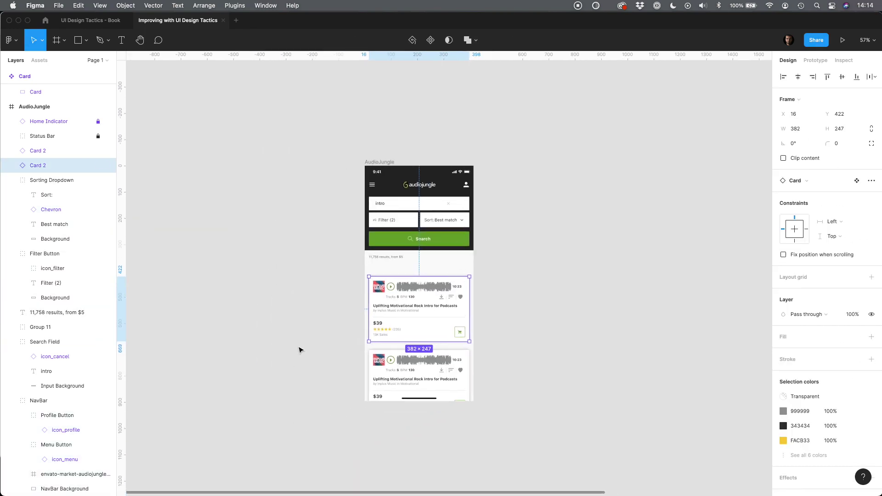
left_click(539, 418)
scroll(539, 417, "right", 5)
left_click_drag(581, 158, 210, 277)
scroll(194, 285, "up", 6)
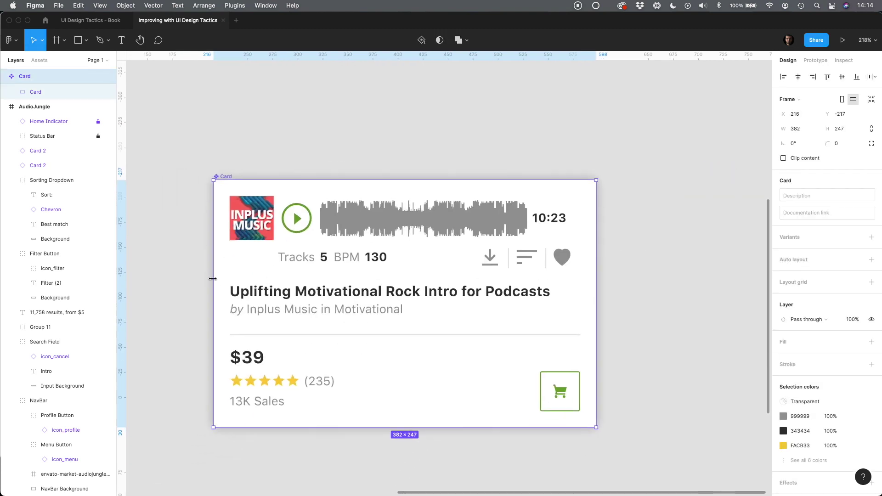
left_click(194, 286)
double_click(271, 243)
left_click(341, 216)
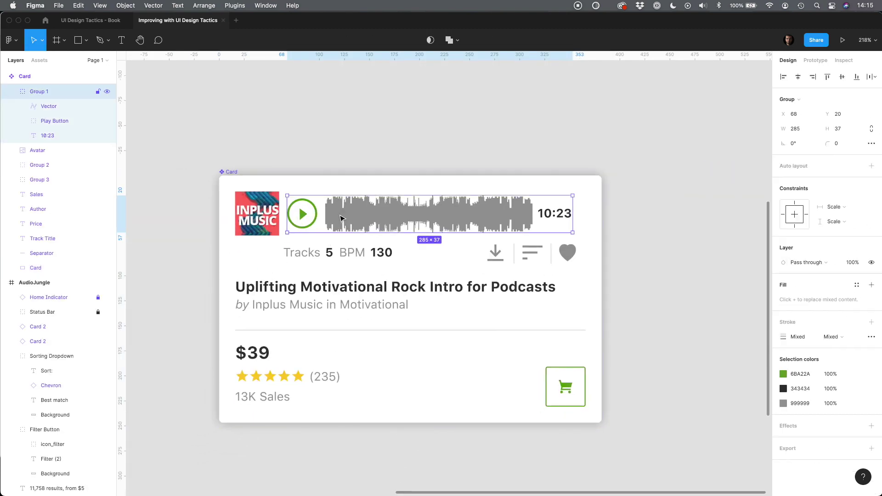
key("alt")
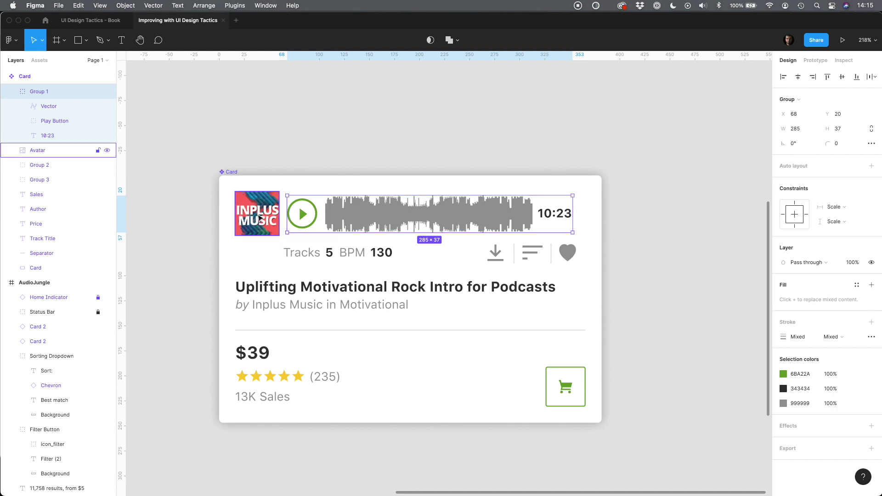
key("Right")
key("Right")
key("Right")
key("Right")
key("Right")
key("Right")
key("Right")
key("Right")
Step: Group the Tracks and BPM details with the action icons, and move Tracks and BPM right to X 76
left_click(303, 252)
left_click(505, 254, "shift")
key("super+g")
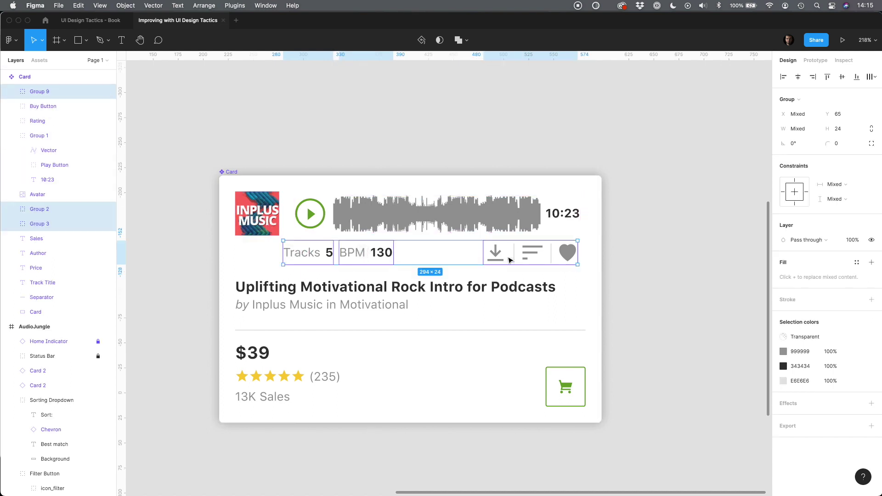
double_click(313, 252)
left_click(367, 252, "shift")
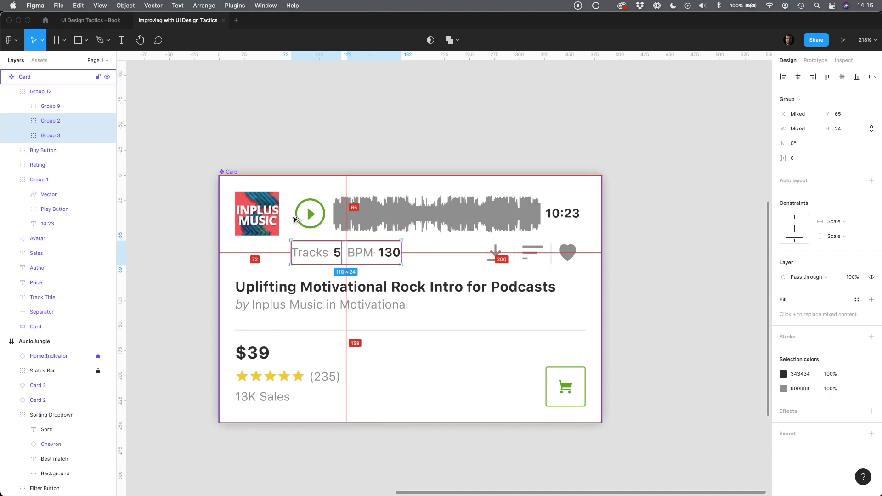
key("Right")
key("Right")
key("Right")
key("Right")
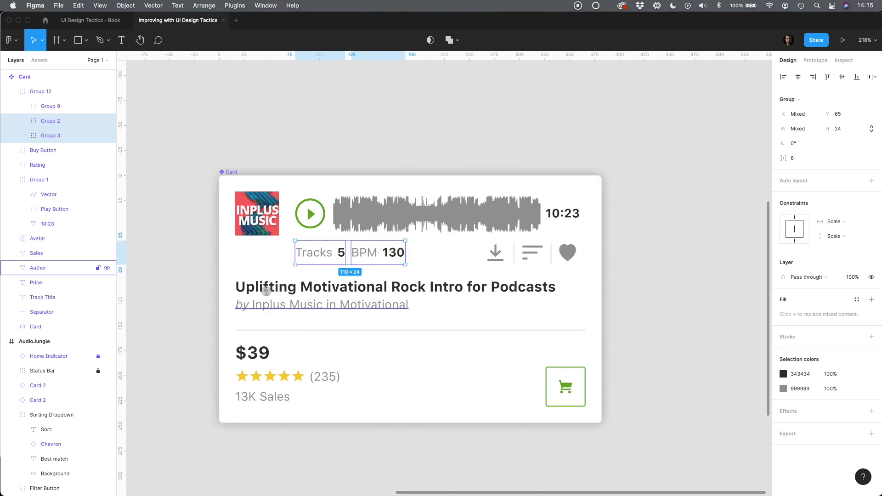
Step: Narrow the track title and author text from their left edge so both start at X 76 with a width of 290
left_click(265, 297)
left_click(265, 285, "shift")
left_click_drag(235, 295, 295, 296)
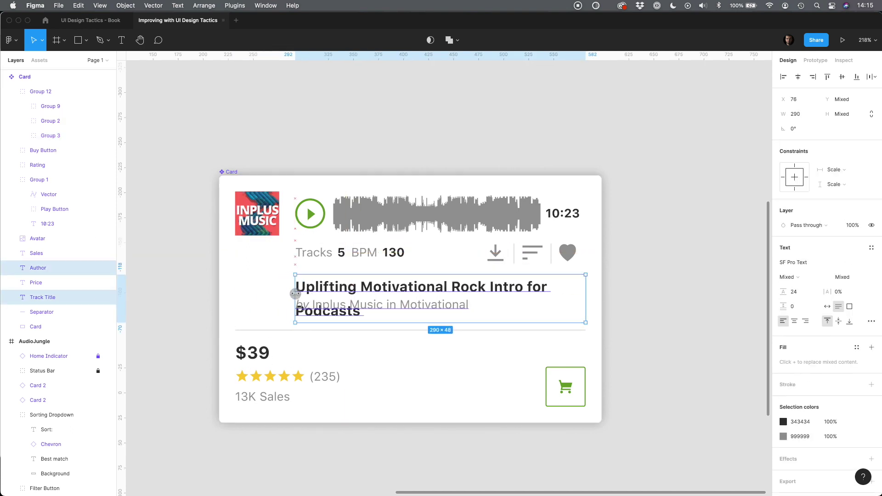
Step: Shorten the track title to "Uplifting Motivational Rock Intro ..." by replacing "for Podcasts" with an ellipsis
double_click(350, 313)
left_click_drag(523, 286, 552, 311)
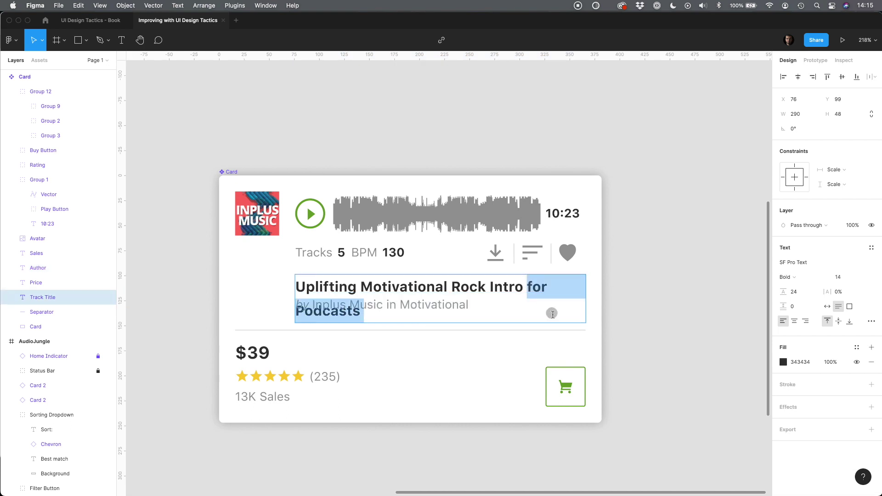
type("...")
left_click(665, 299)
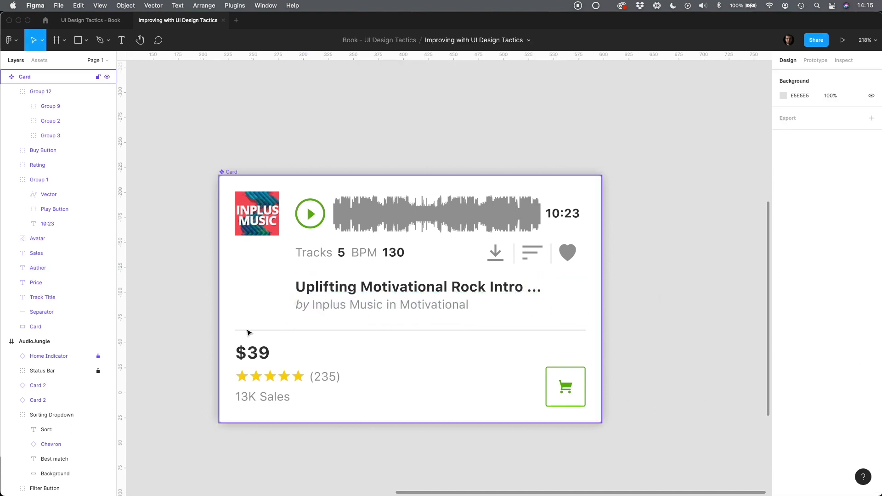
Step: Shorten the card's separator line from its left end so it starts at X 76 with a width of 290
left_click(247, 330)
scroll(247, 331, "up", 10)
left_click_drag(173, 338, 496, 338)
scroll(495, 341, "down", 5)
scroll(495, 342, "down", 3)
scroll(267, 288, "up", 6)
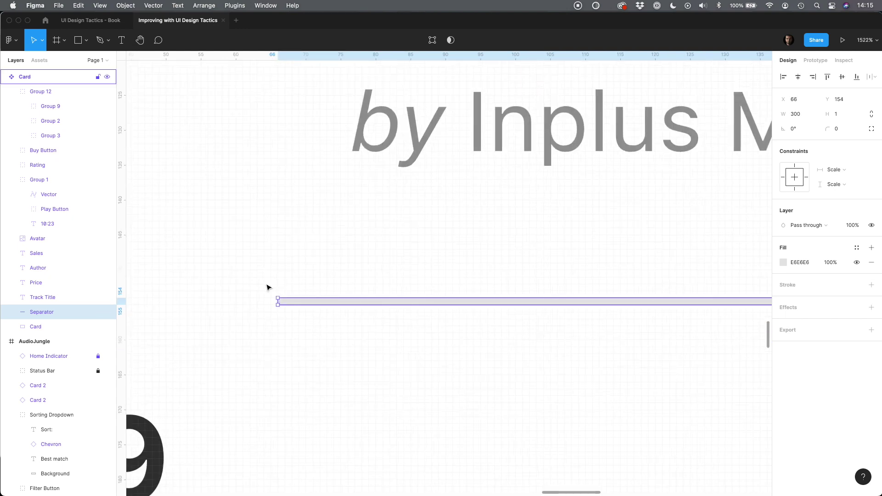
left_click_drag(276, 302, 345, 298)
scroll(353, 301, "down", 6)
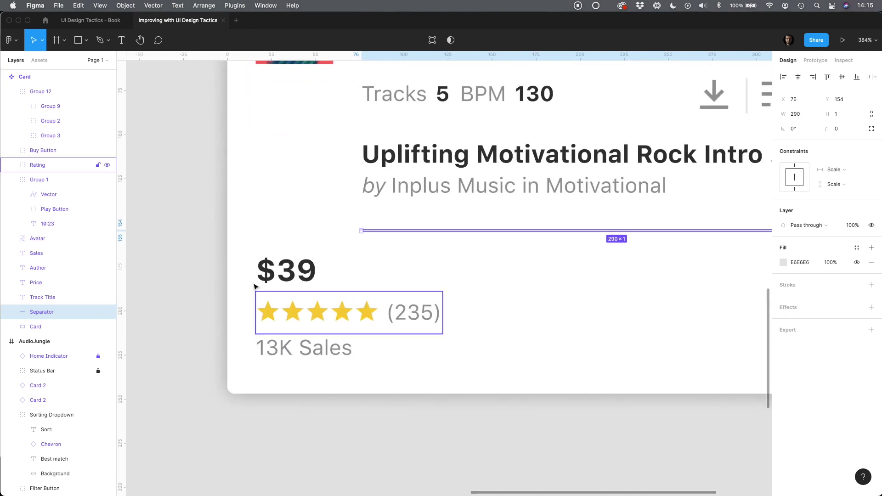
Step: Move the price, star rating and sales text together to X 76, in line with the track title
left_click(274, 276)
left_click(281, 308, "shift")
left_click(280, 352, "shift")
key("shift+Right")
key("shift+Right")
key("shift+Right")
key("shift+Right")
key("shift+Right")
key("shift+Right")
key("shift+Right")
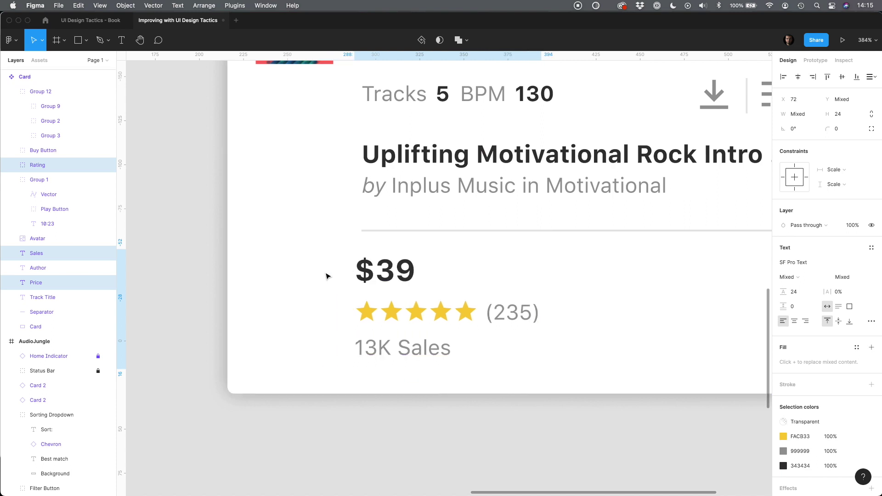
left_click_drag(366, 279, 373, 279)
scroll(373, 278, "down", 5)
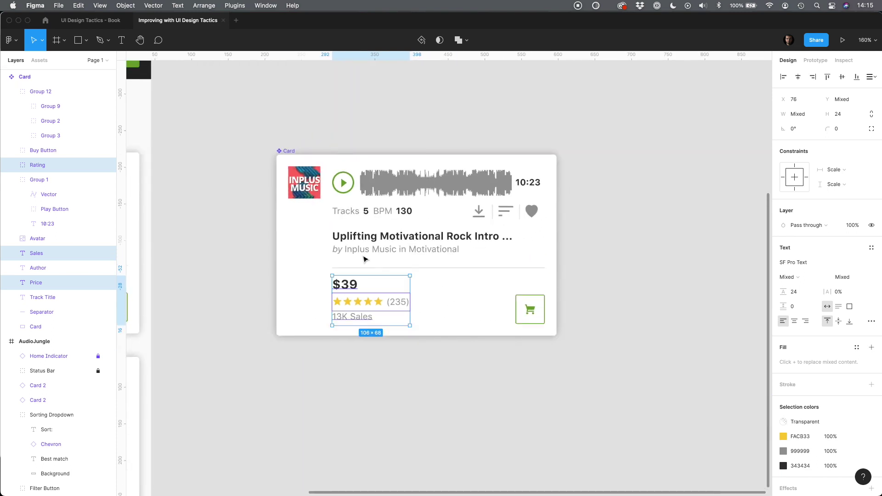
left_click(254, 247)
scroll(254, 248, "up", 2)
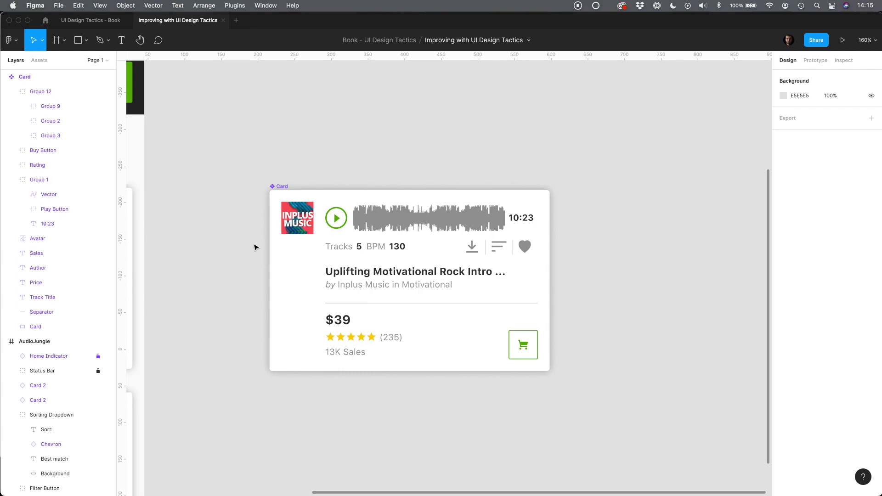
Step: Add a fill to the play button's circle, sampling the green 6BA22A from its outline
left_click(335, 219)
double_click(336, 219)
double_click(336, 219)
scroll(336, 219, "up", 5)
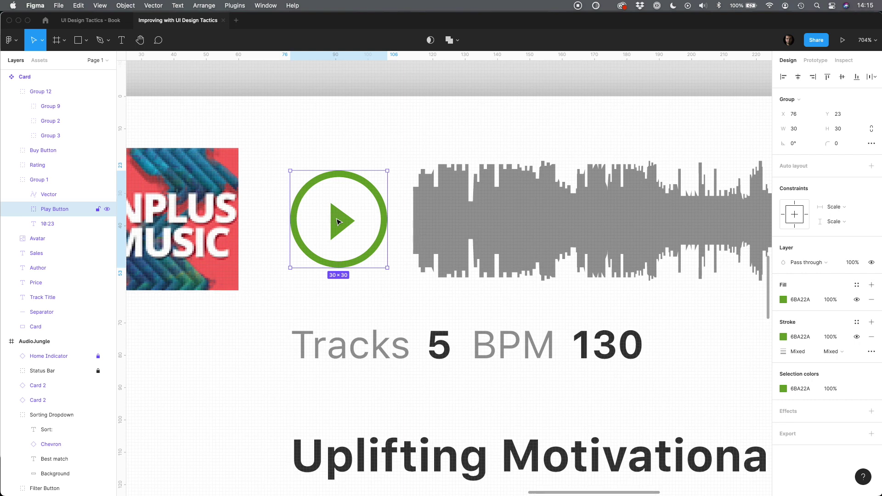
double_click(336, 221)
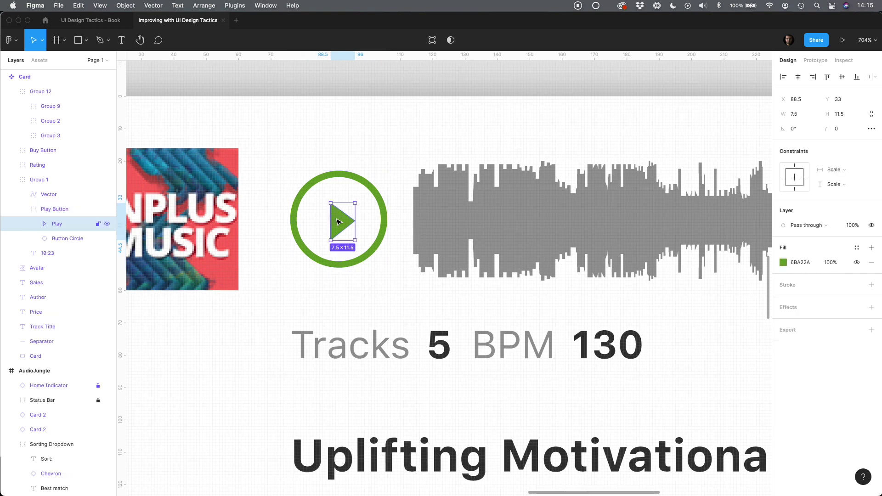
left_click(330, 258)
left_click(783, 284)
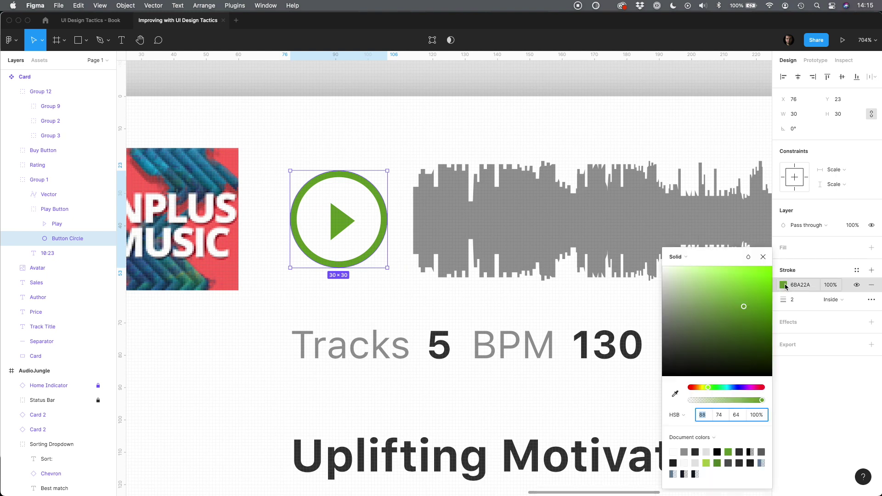
left_click(871, 248)
left_click(783, 262)
left_click(675, 394)
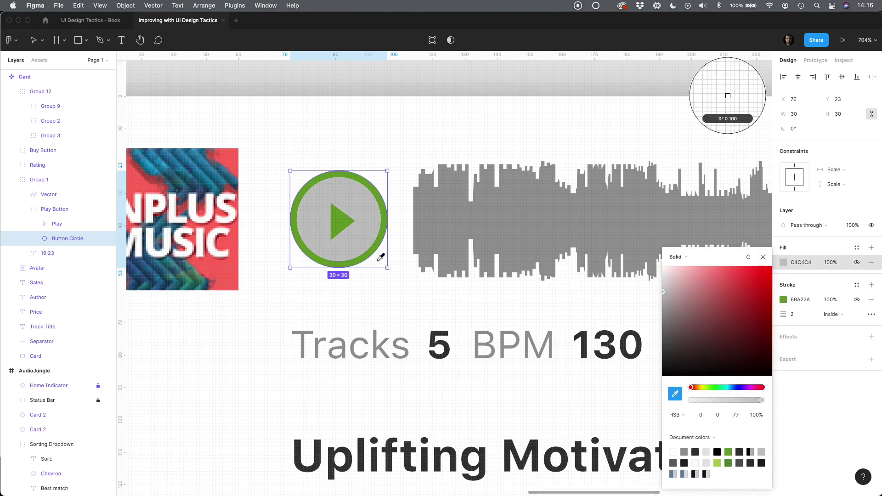
left_click(374, 248)
Step: Change the fill of the triangle inside the play button to white FFFFFF
left_click(341, 220)
left_click(783, 262)
left_click(673, 451)
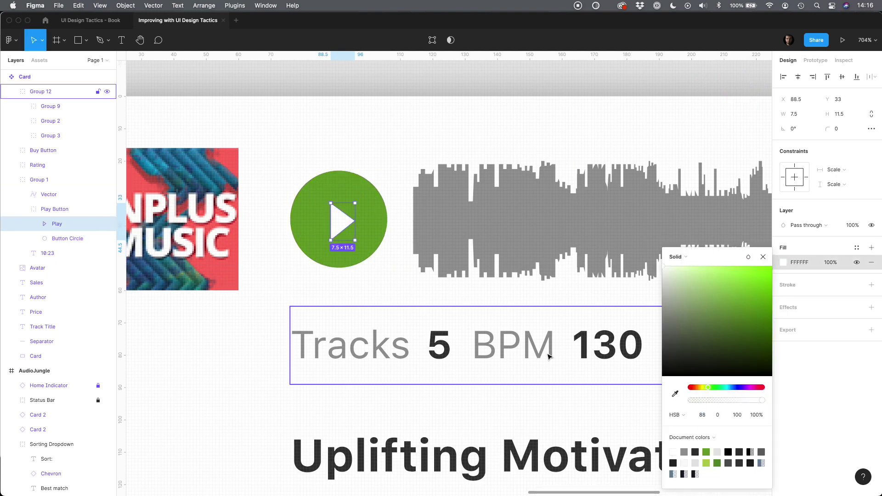
left_click(390, 331)
Step: Add a drop shadow to the whole play button group with Y 4, blur 8 and 10% black
double_click(339, 246)
left_click(871, 426)
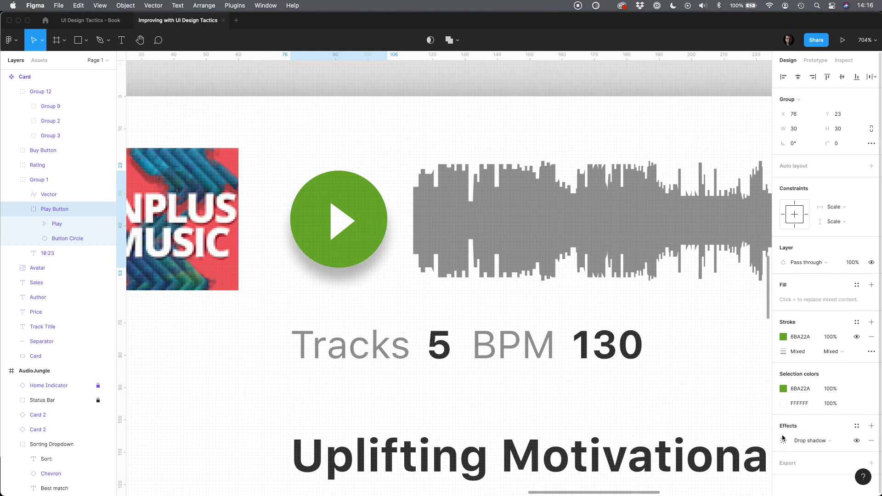
left_click(783, 440)
left_click(741, 425)
type("8")
left_click(684, 442)
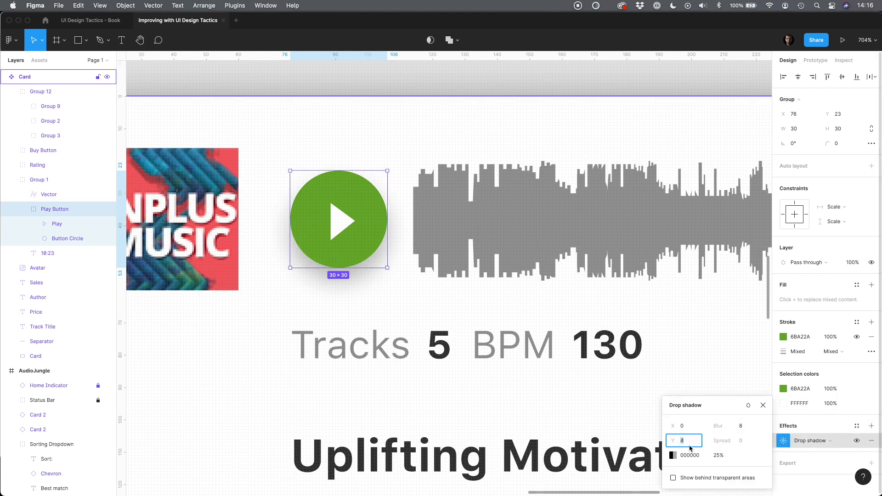
left_click(719, 455)
type("10")
left_click(673, 455)
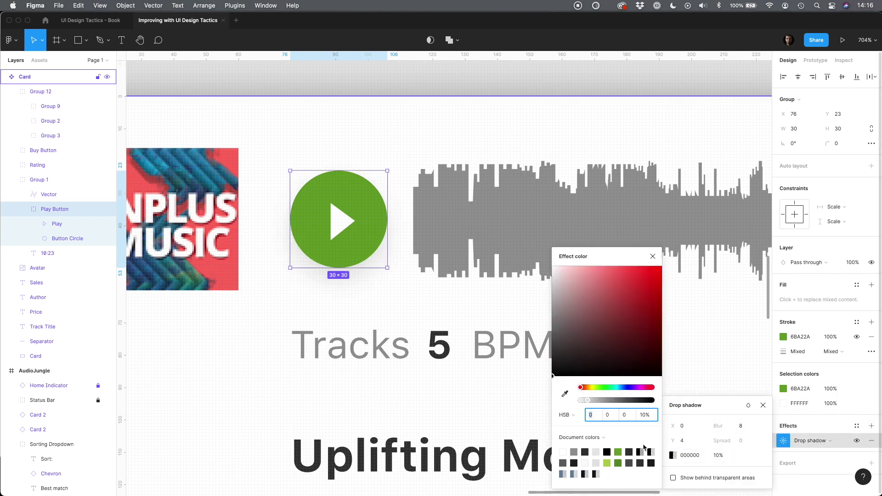
left_click(674, 455)
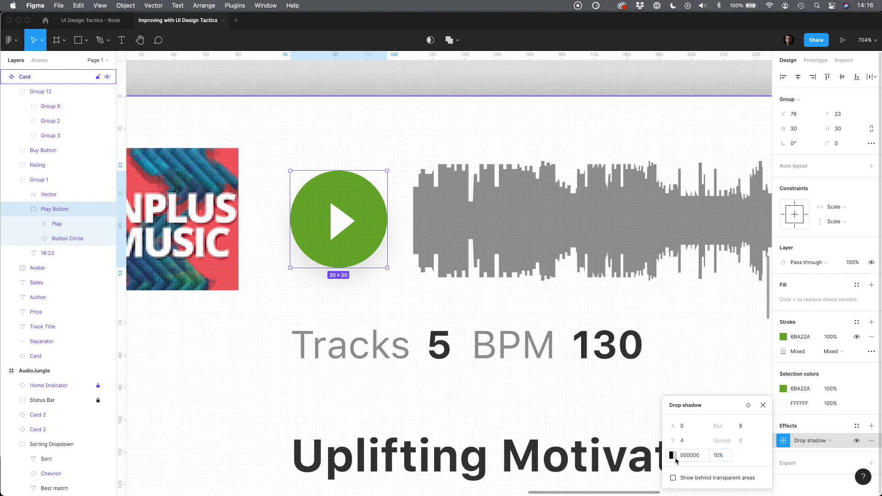
Step: Add a second drop shadow to the play button with Y 1, blur 2 and 15% black
left_click(871, 426)
left_click(783, 441)
left_click(741, 426)
type("2")
left_click(685, 443)
type("1")
left_click(716, 457)
type("15")
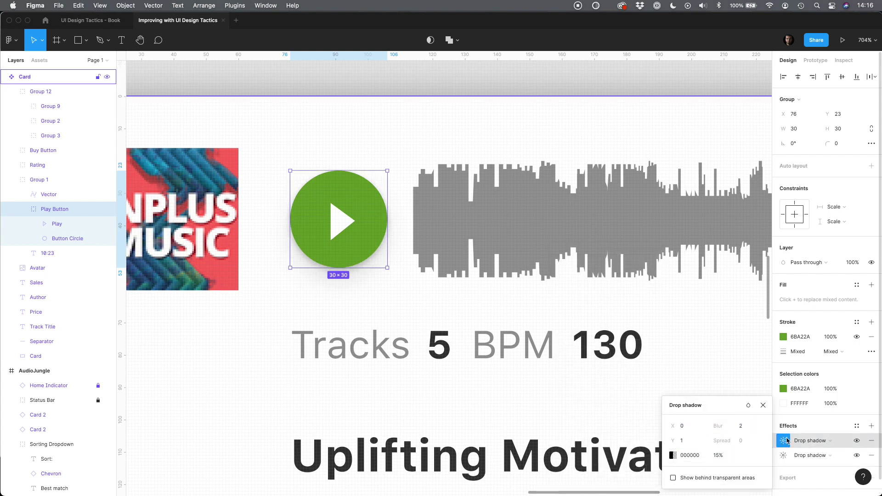
key("Escape")
left_click(684, 402)
Step: Resize the play button group proportionally to 44 × 44
key("shift+2")
left_click(345, 210, "super")
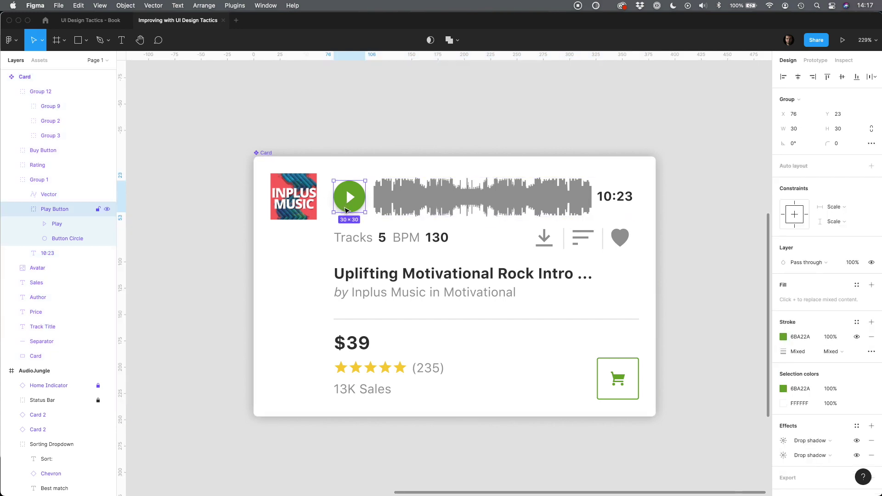
left_click(871, 129)
left_click(794, 128)
type("44")
key("Return")
Step: Reposition the enlarged play button beside the album cover and shorten the waveform from its left end to X 129 with a width of 189
left_click_drag(355, 219, 397, 201)
left_click(385, 202)
left_click_drag(591, 199, 591, 198)
scroll(586, 195, "up", 3)
scroll(227, 198, "up", 4)
left_click_drag(257, 201, 218, 201)
scroll(217, 200, "down", 5)
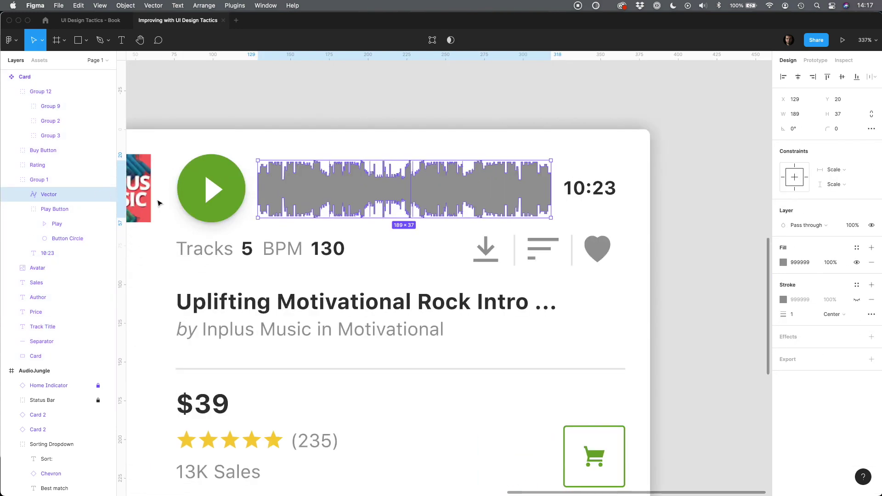
scroll(158, 200, "down", 1)
left_click(238, 126)
Step: Round the corners of the album cover image with a radius of 2
scroll(237, 124, "left", 3)
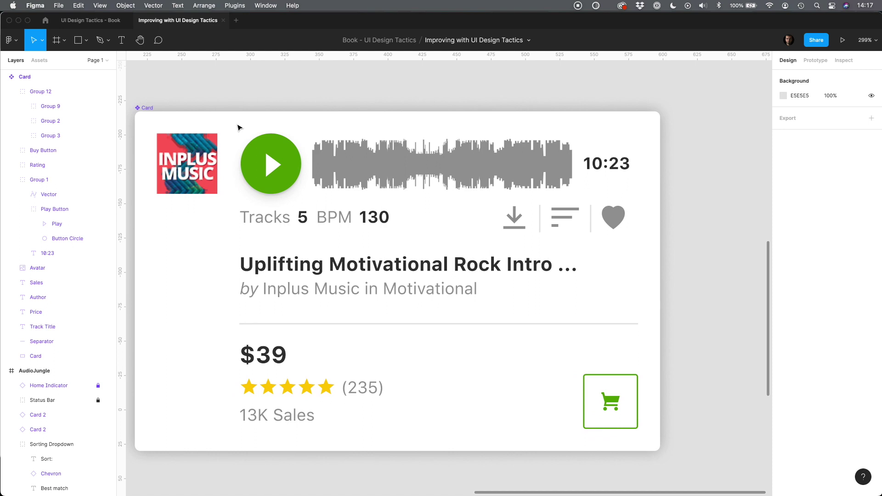
scroll(238, 127, "left", 3)
left_click(256, 174)
left_click(256, 174)
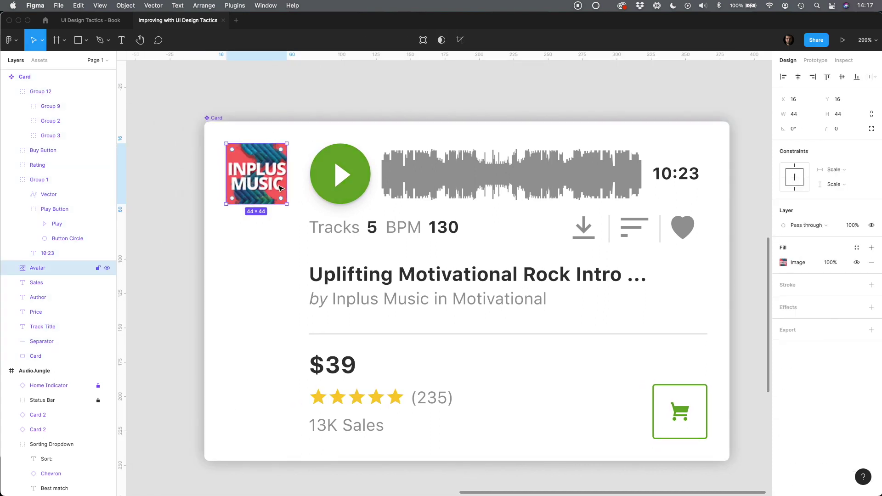
left_click(839, 130)
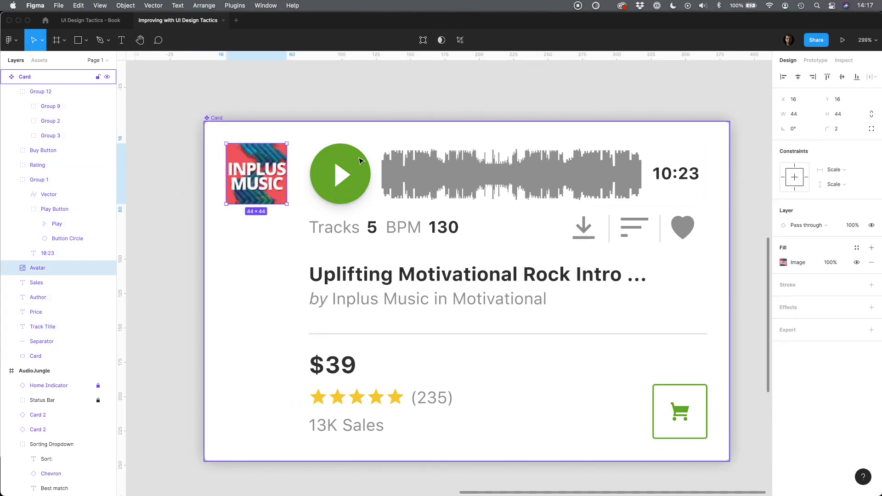
left_click(333, 105)
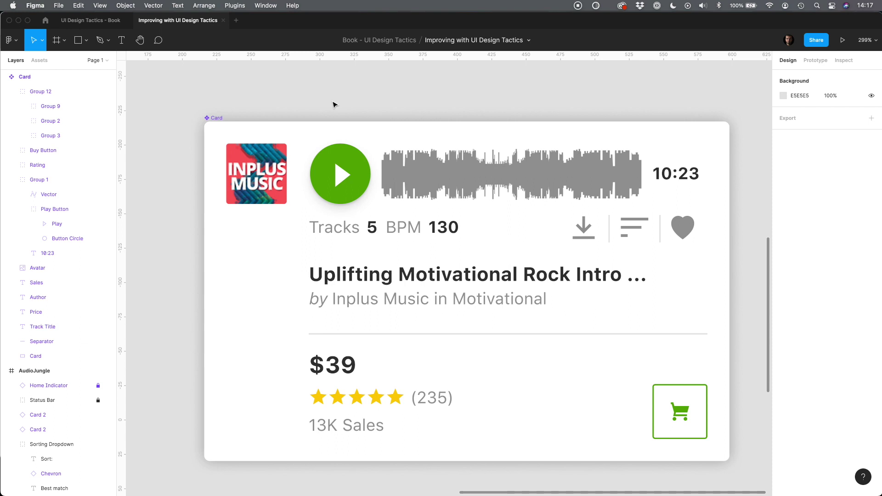
Step: Delete the Tracks and BPM groups below the play button
left_click(346, 228)
double_click(345, 230)
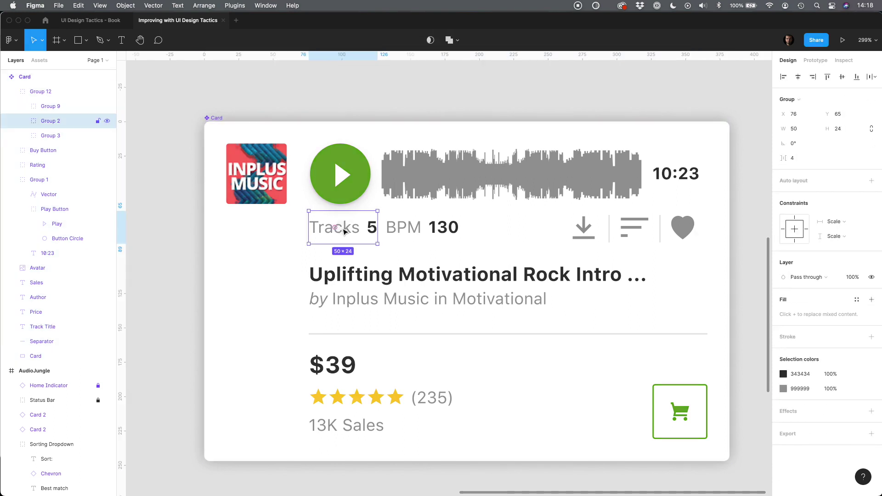
left_click(405, 229, "shift")
key("Delete")
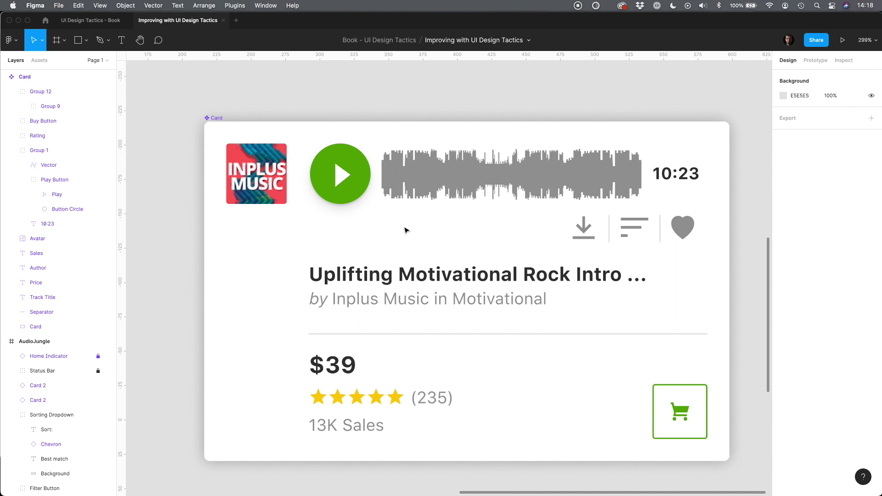
left_click(405, 230)
Step: Delete the group of download, list and heart icons and the separator line from the card
left_click(586, 239)
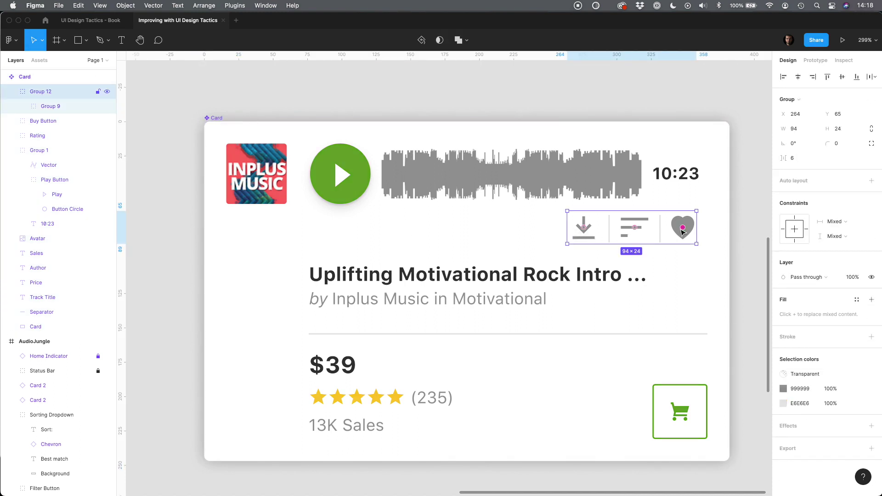
left_click(602, 249)
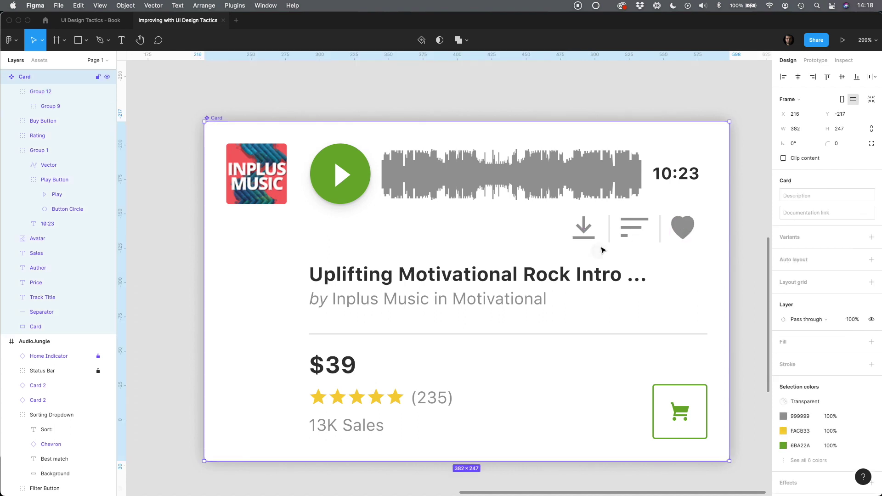
left_click(629, 230)
key("Delete")
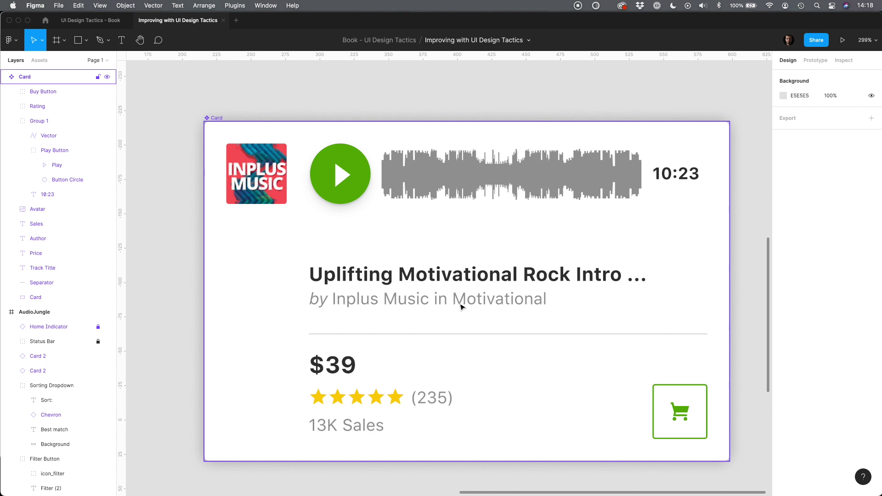
left_click(434, 299)
left_click(374, 335)
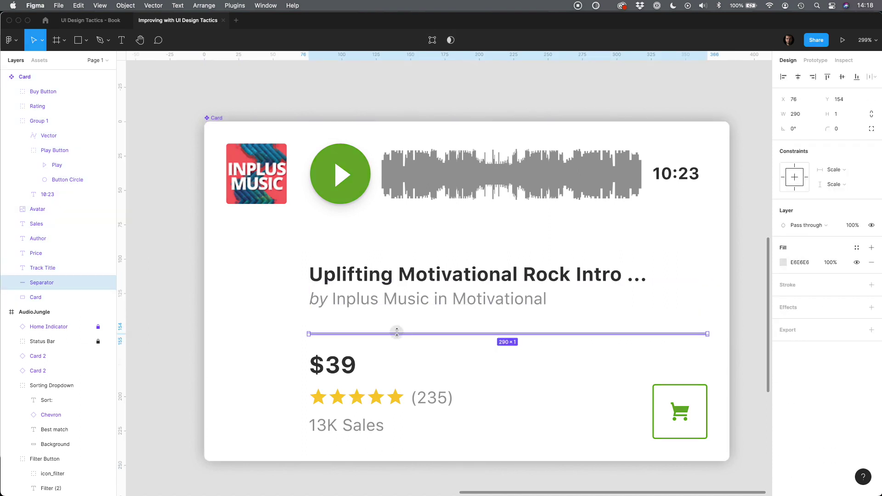
key("Delete")
Step: Move the star rating and sales text up so the rating sits directly below the author line
left_click(361, 395)
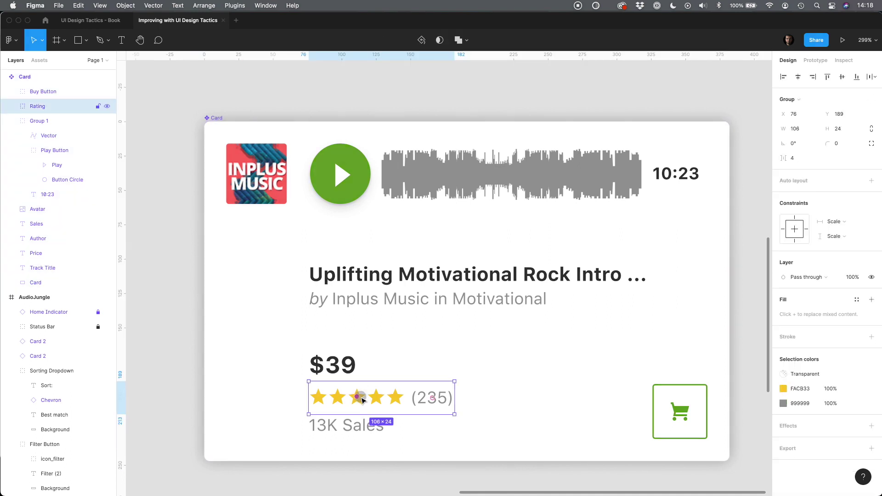
left_click(354, 427, "shift")
scroll(354, 427, "down", 2)
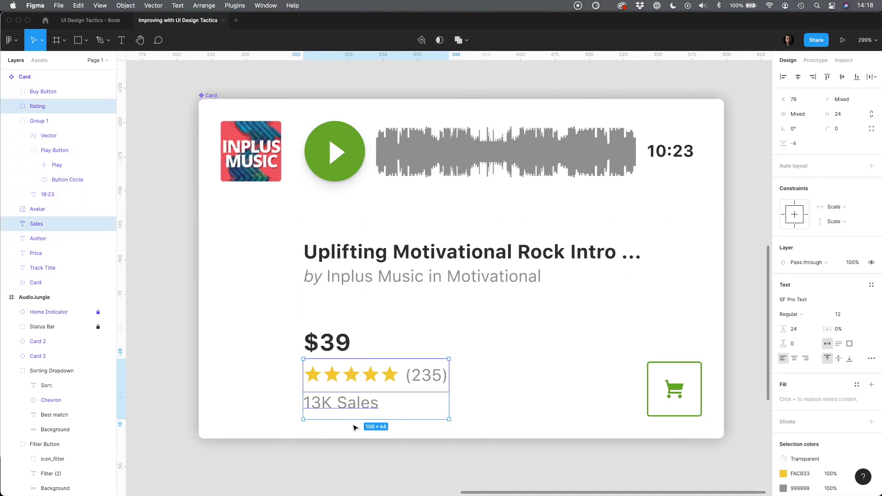
mouse_move(330, 383)
left_mouse_down()
mouse_move(329, 307)
mouse_move(334, 387)
left_mouse_up()
left_click(325, 333)
key("super+z")
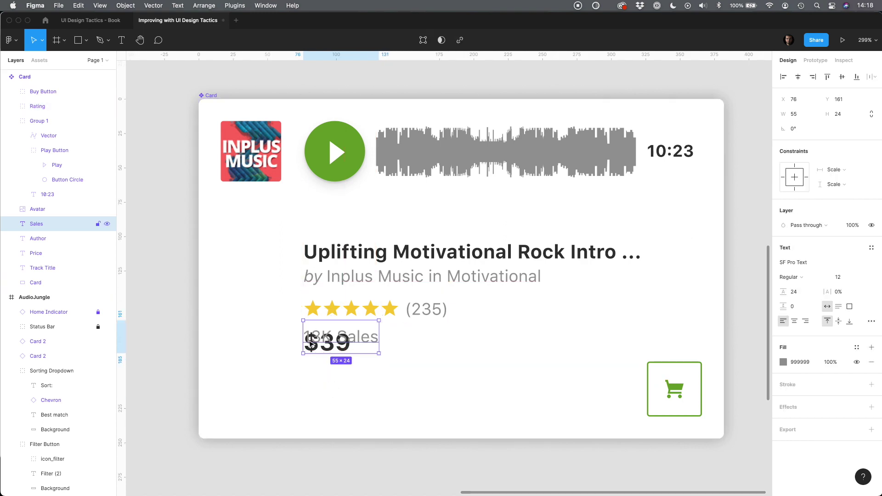
Step: Place the sales text closely under the star rating and move the price below it to Y 187
left_click_drag(327, 339, 326, 333)
left_click_drag(318, 346, 317, 370)
left_click_drag(315, 332, 315, 338)
left_click(320, 372)
key("shift+Down")
key("Up")
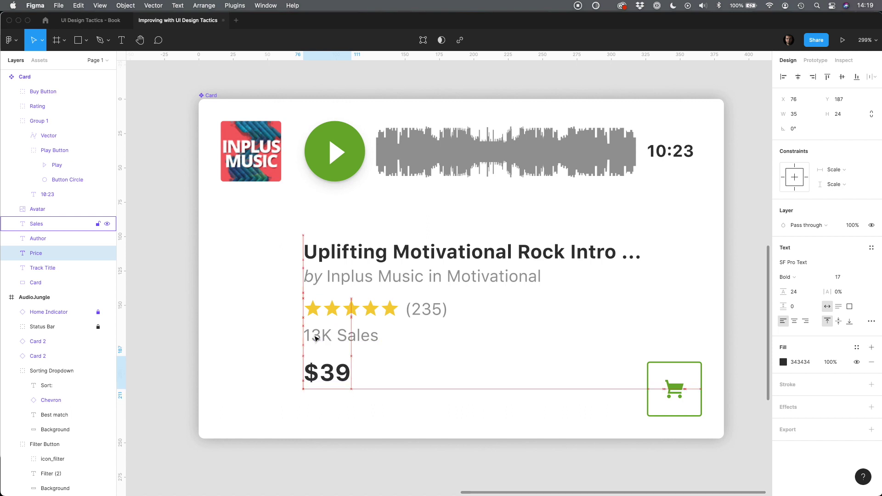
Step: Group the price, sales text, star rating, author line and track title
left_click(315, 336, "shift")
left_click(315, 309, "shift")
left_click(316, 279, "shift")
left_click(312, 258, "shift")
key("super+g")
Step: Swap the text group and the player row so the text is on top, and lower the player row to Y 186
left_click(350, 159, "shift")
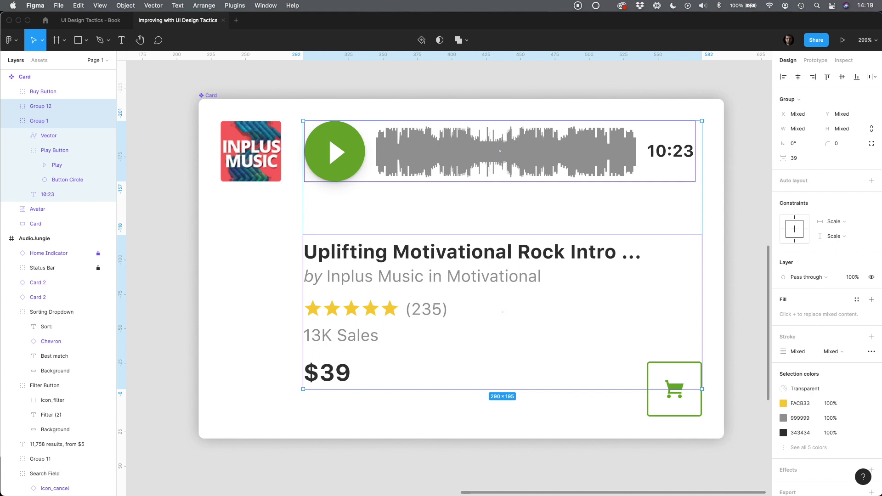
left_click_drag(503, 312, 508, 225)
key("Escape")
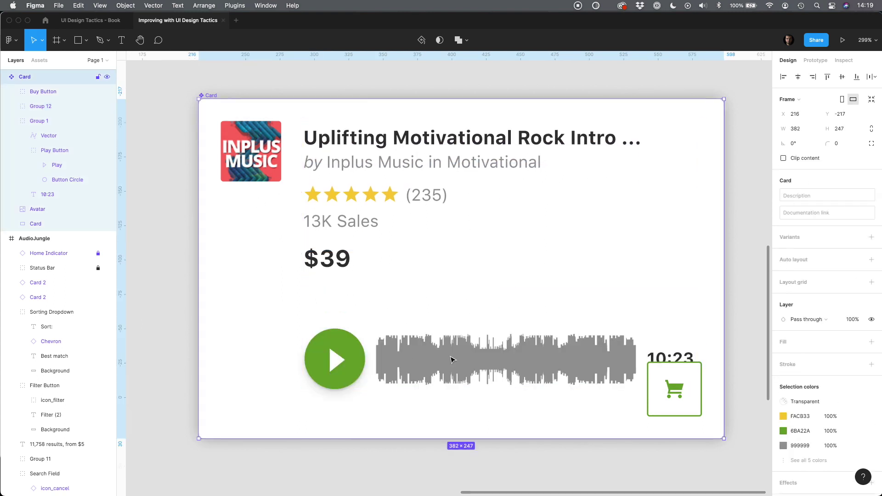
left_click_drag(448, 345, 426, 372)
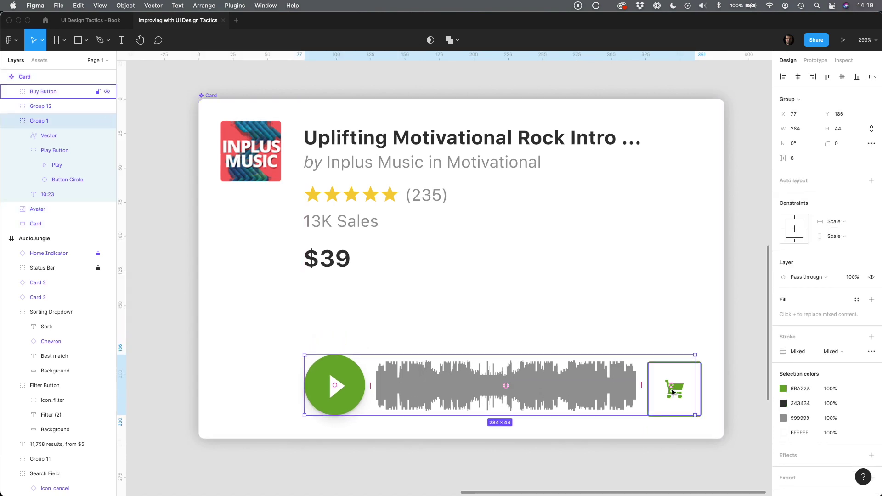
key("Escape")
Step: Move the cart button up above the track duration to X 326, Y 131
left_click(701, 381)
left_click_drag(679, 384, 679, 307)
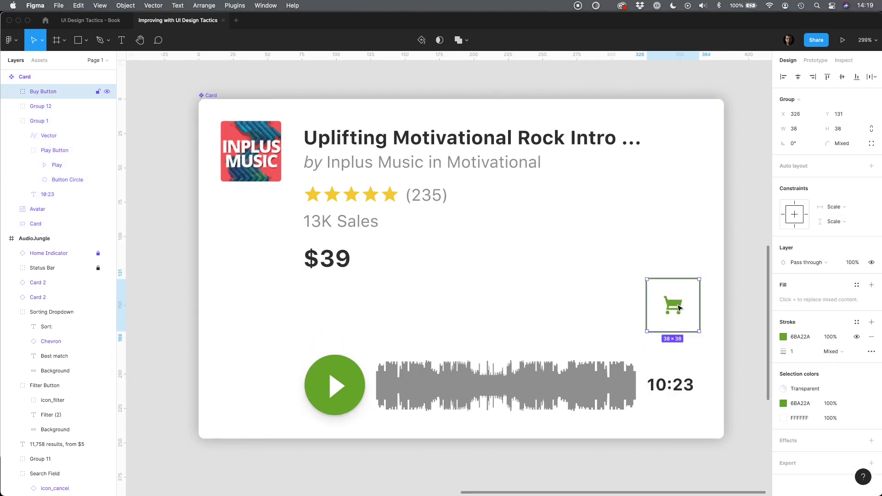
scroll(653, 321, "up", 6)
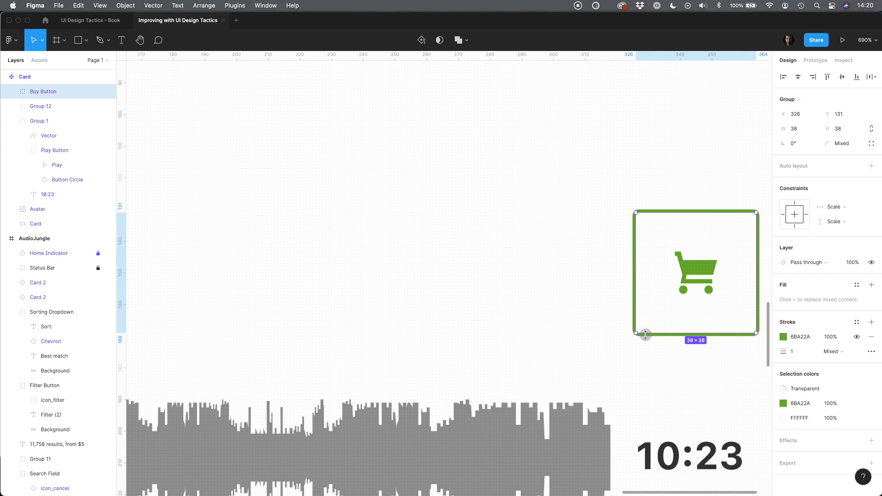
double_click(698, 277)
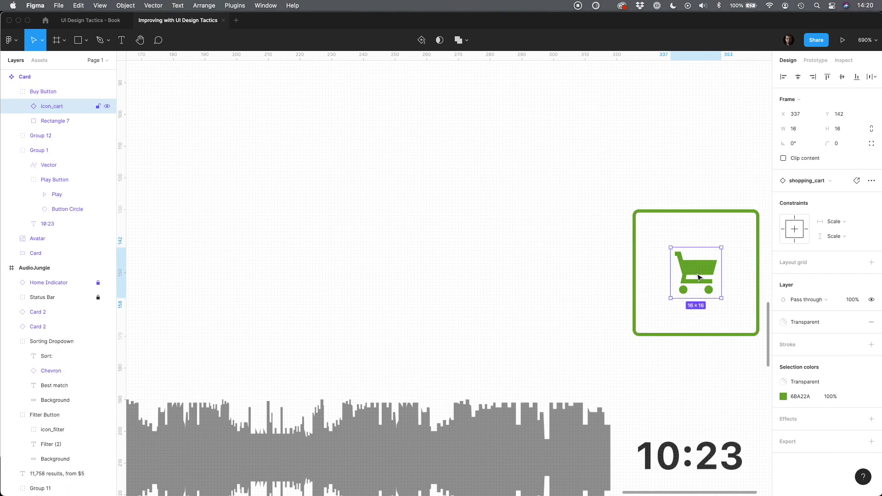
left_click(638, 272)
scroll(638, 272, "down", 5)
left_click(645, 343)
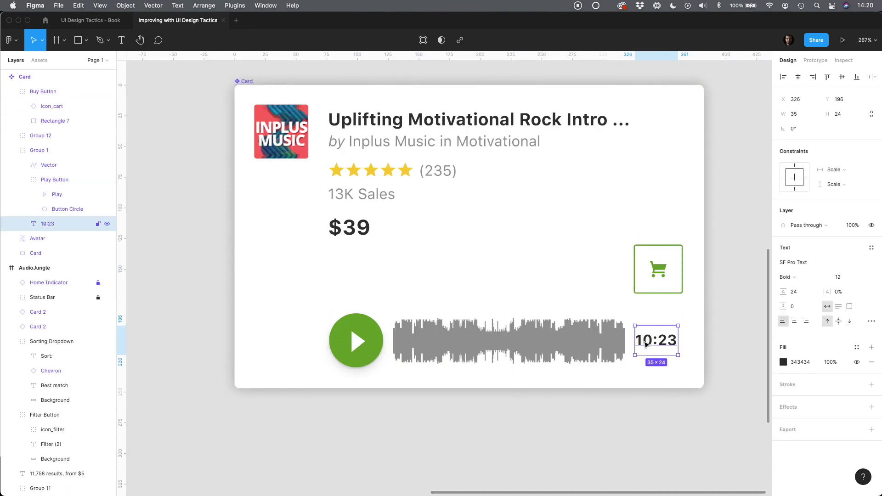
Step: Copy the sales text into the cart button's group and change the copy's wording to "Add to Cart"
double_click(351, 193)
key("super+c")
double_click(657, 270)
key("super+v")
key("Return")
type("Add to Cart")
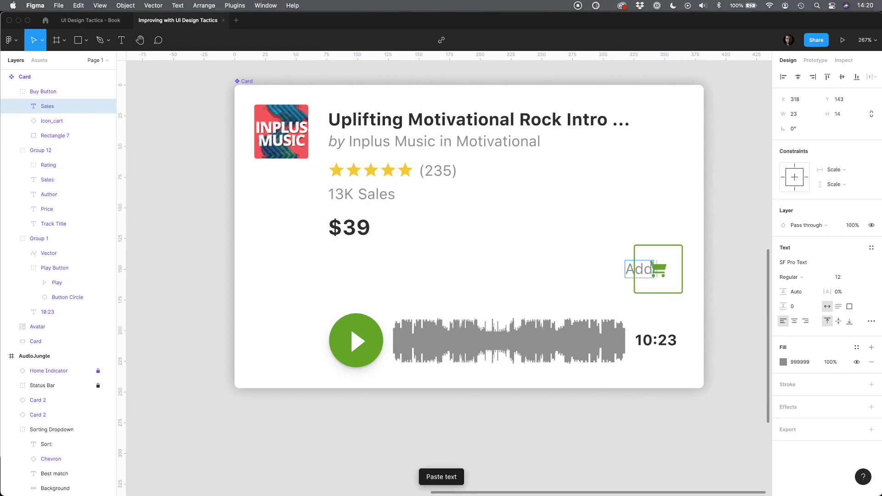
key("Escape")
Step: Move the "Add to Cart" text to X 286 and the cart icon in front of it to X 262
scroll(658, 270, "up", 5)
key("shift+Left")
key("shift+Left")
key("shift+Left")
key("Left")
key("Left")
left_click_drag(663, 279, 462, 279)
key("Left")
key("Left")
key("Left")
left_click(524, 279)
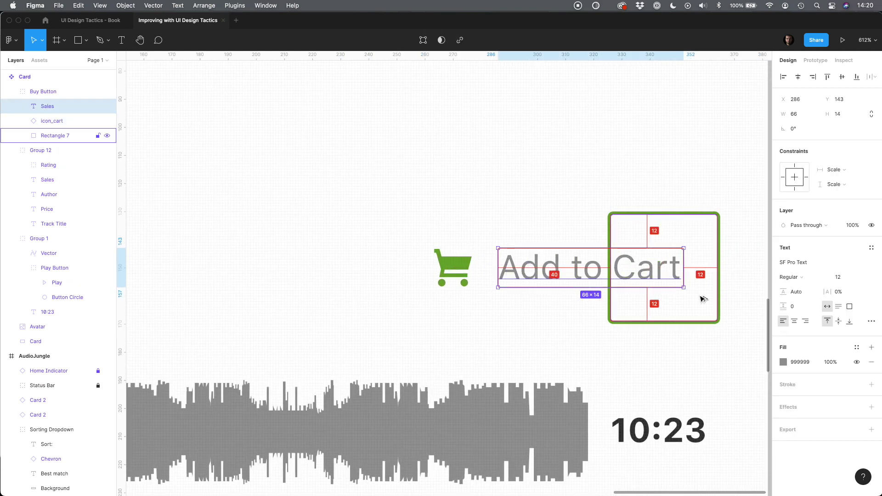
Step: Extend the cart button's rectangle leftwards around the icon and text, to X 250 with a width of 114
left_click(702, 298)
left_click_drag(609, 282, 395, 282)
scroll(397, 282, "up", 5)
scroll(394, 283, "down", 7)
Step: Remove the button rectangle's outline, fill it with light grey E6E6E6 and open its corner radius for editing
left_click(782, 299)
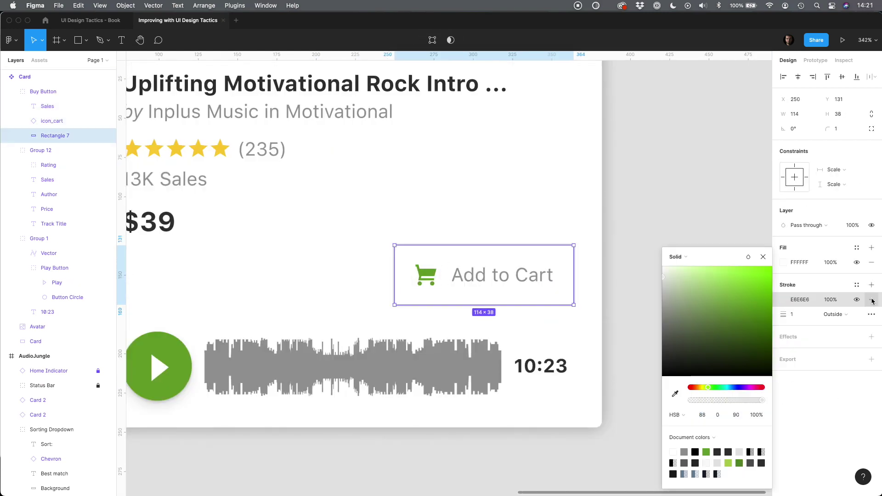
left_click(872, 301)
left_click(783, 262)
left_click(739, 452)
left_click(839, 130)
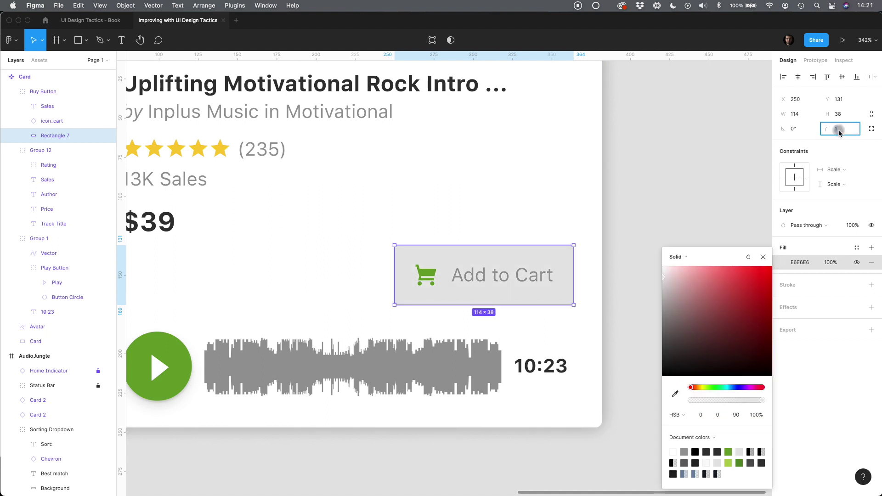
Step: Recolour the "Add to Cart" text and the cart icon to dark grey 373638
left_click(492, 276)
left_click(423, 274, "shift")
left_click(783, 443)
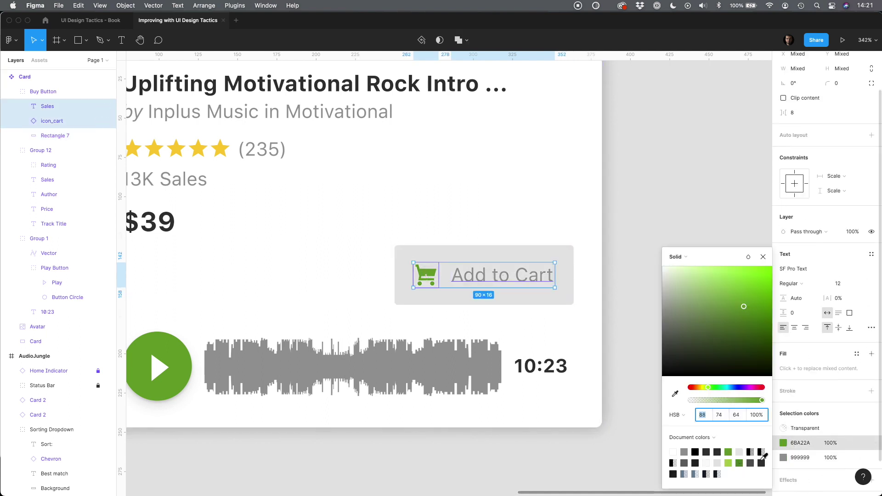
left_click(762, 453)
key("Escape")
key("Escape")
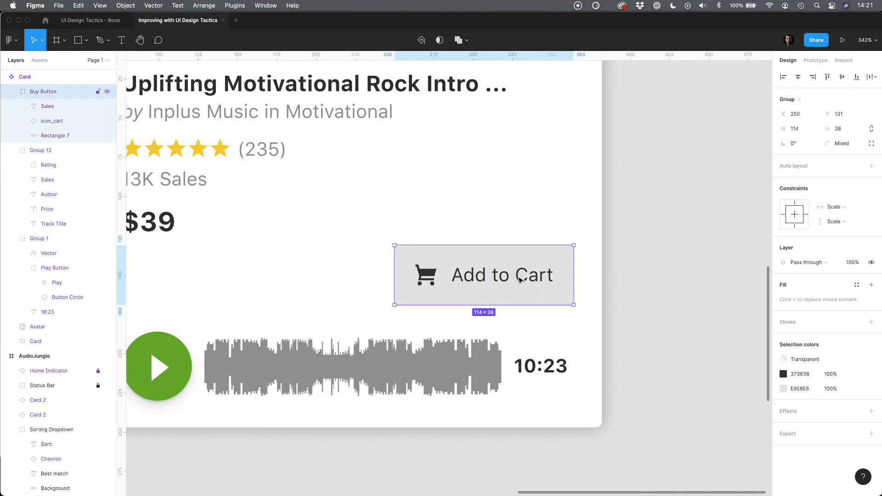
Step: Move the "Add to Cart" button up beside the price to X 252, Y 104
scroll(521, 280, "up", 2)
scroll(521, 280, "left", 2)
left_click_drag(493, 294, 496, 253)
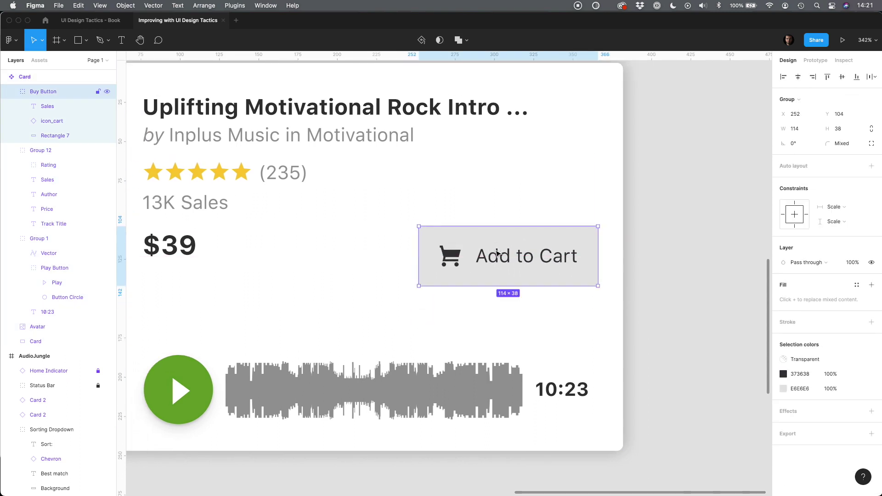
Step: Align the $39 price and the "Add to Cart" button on their vertical centres
scroll(362, 301, "up", 3)
scroll(363, 301, "left", 2)
left_click(205, 299, "shift")
left_click(841, 77)
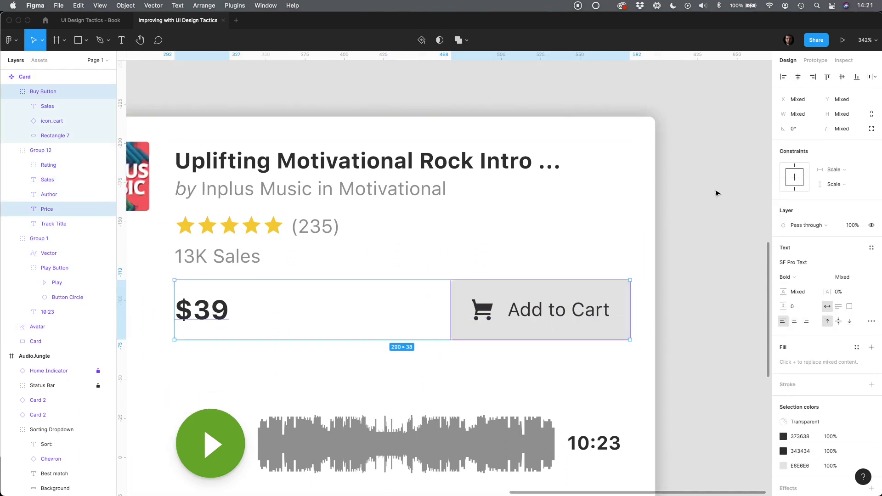
left_click(702, 233)
scroll(643, 234, "down", 3)
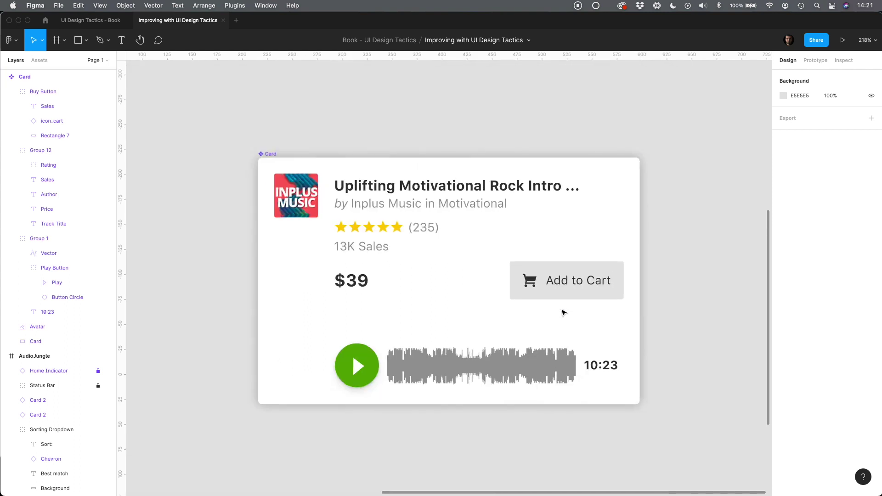
Step: Duplicate the card background, remove the copy's drop shadow and shrink it from above until it starts at the cart button's lower edge
left_click(505, 307)
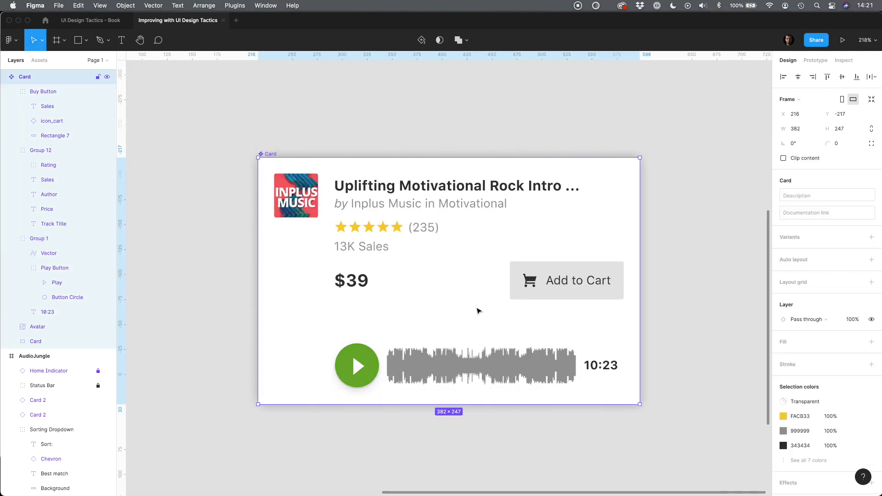
key("super+v")
left_click(870, 323)
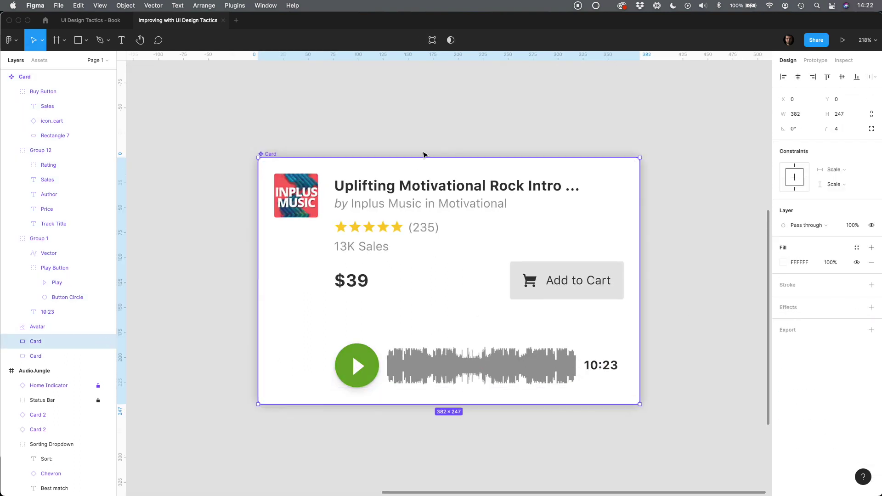
left_click_drag(422, 157, 413, 299)
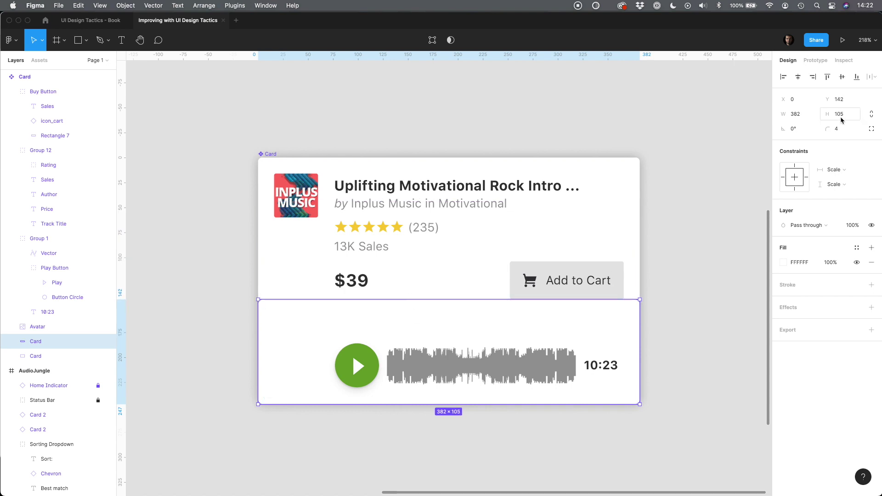
Step: Reduce the duplicated panel's height by 16 and move it down to Y 158, 16 px below the cart button
type("-16")
key("Return")
key("shift+Down")
key("shift+Down")
key("alt")
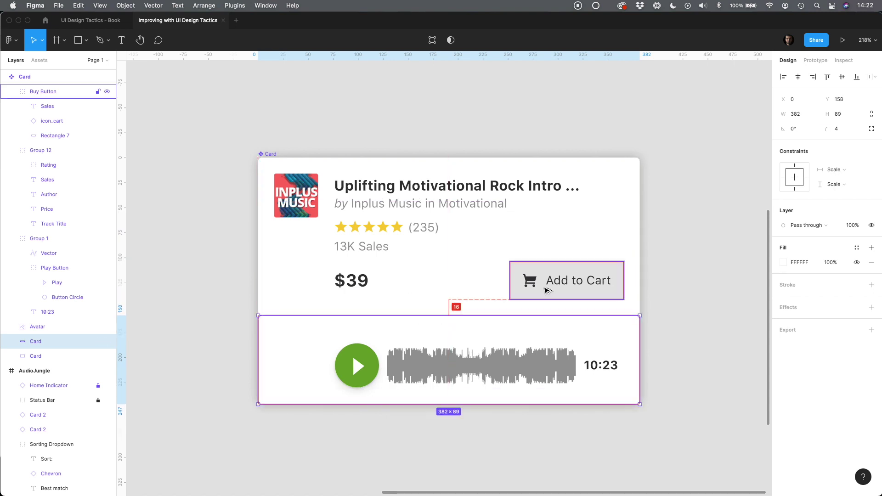
Step: Move the play button, waveform and duration group up to 16 px below the panel's upper edge
left_click(426, 368)
key("alt")
key("shift+Up")
key("shift+Up")
key("Down")
key("Down")
key("alt")
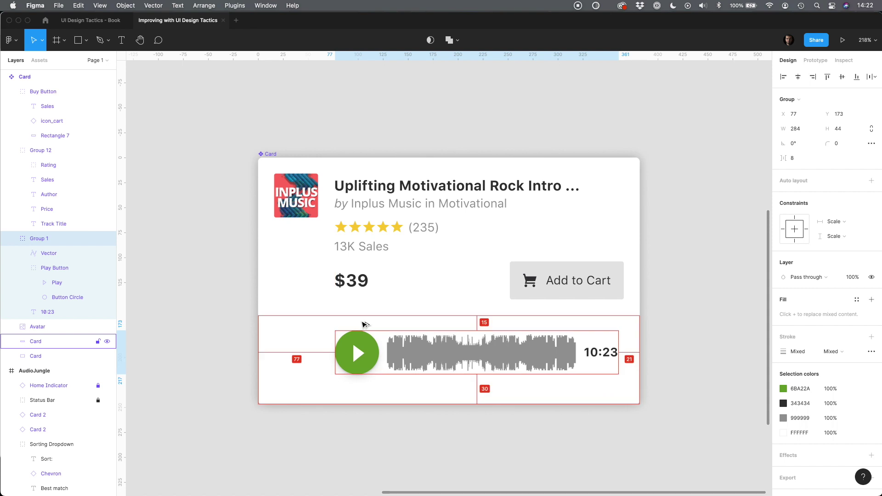
key("Down")
key("Down")
Step: Set the panel's two upper corner radii to 0 and fill it with very light grey F9F9F9
left_click(366, 322)
left_click(871, 129)
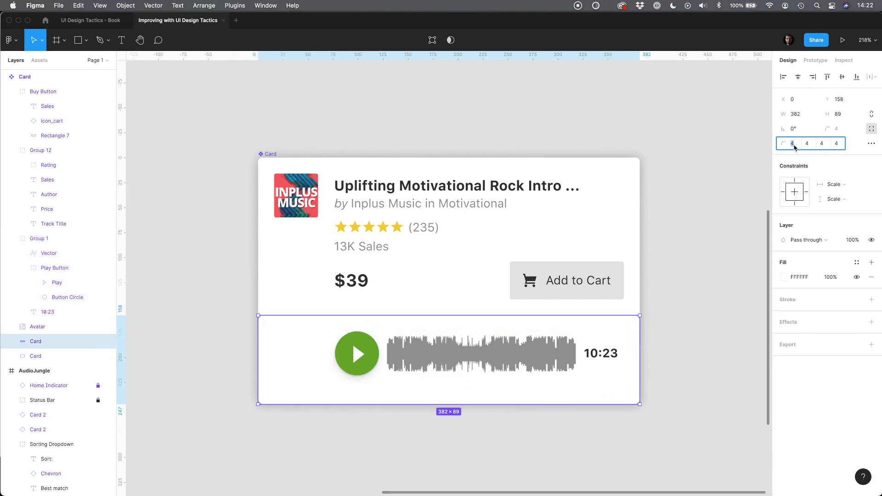
type("0")
key("Tab")
type("0")
key("Return")
left_click(782, 278)
left_click_drag(663, 268, 660, 272)
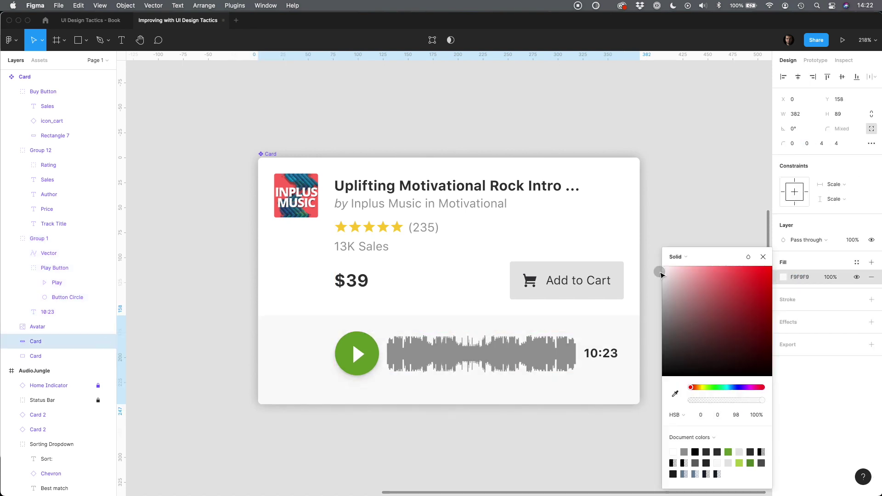
Step: Shorten the grey panel to the play button's lower edge, then add 16 px to its height
left_click(425, 404)
left_click_drag(424, 405, 422, 376)
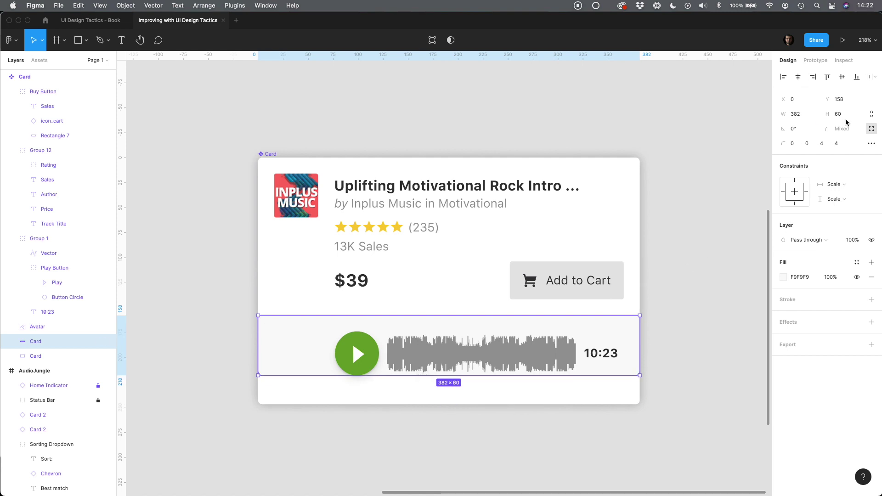
type("+16")
key("Return")
Step: Shorten the white card background and the Card frame to the grey panel's lower edge, with a frame height of 234
double_click(335, 397)
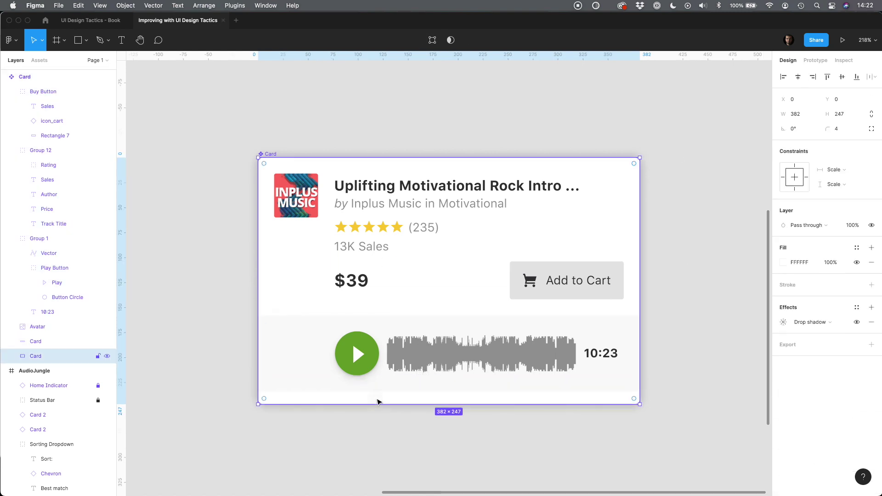
left_click_drag(378, 403, 375, 393)
left_click(375, 392)
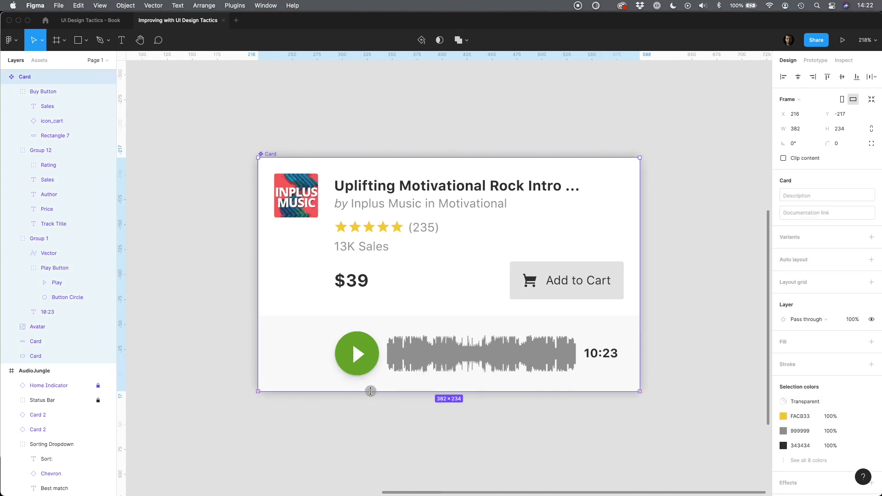
left_click(363, 422)
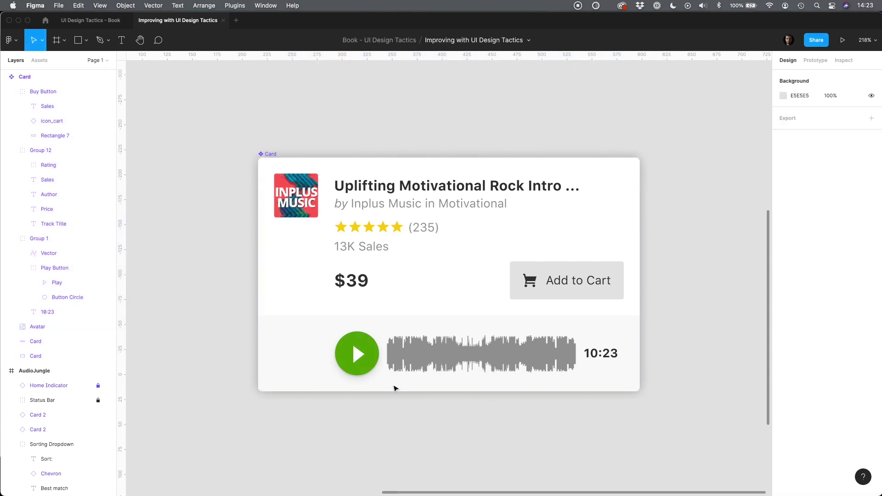
Step: Reduce the waveform's height to 23 while keeping it centred beside the play button
double_click(352, 342)
double_click(472, 369)
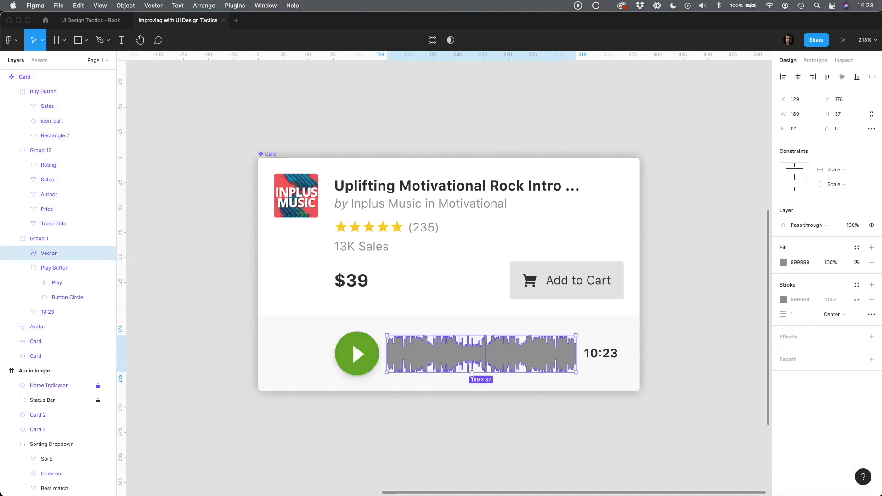
left_click_drag(471, 373, 472, 366)
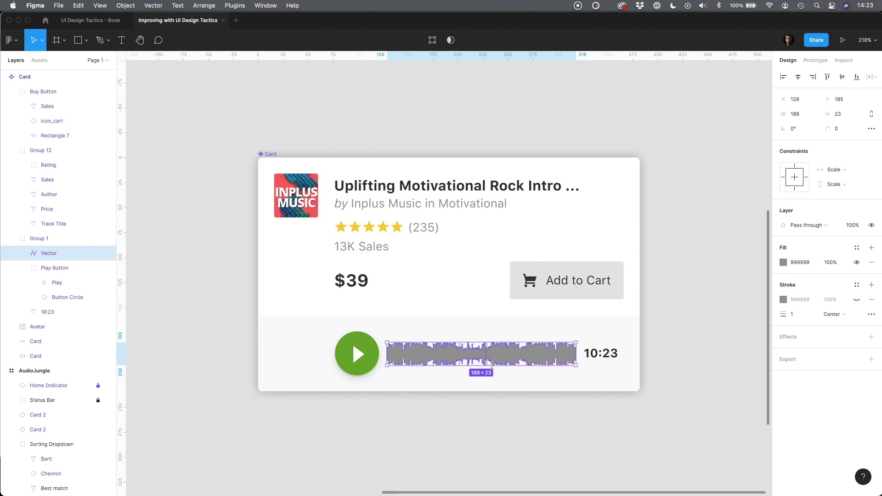
Step: Align the 10:23 duration with the right edge of the "Add to Cart" button
left_click(600, 353)
left_click(617, 293, "shift")
left_click(813, 76)
Step: Stretch the waveform to the duration text, then subtract 8 px for a final width of 194
left_click(551, 360)
scroll(551, 359, "up", 5)
left_click_drag(609, 350, 639, 351)
type("-8")
key("Return")
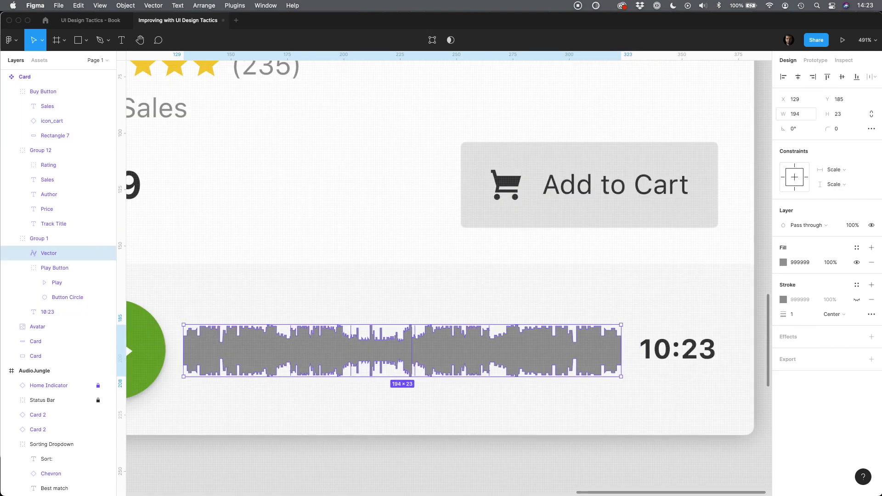
scroll(224, 374, "down", 5)
scroll(225, 376, "left", 2)
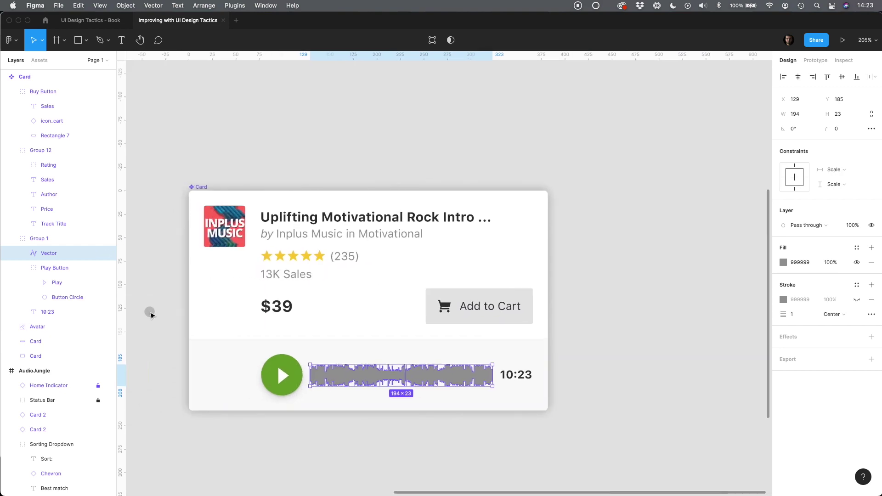
left_click(148, 311)
Step: Set the $39 price text to font size 24
left_click(285, 310)
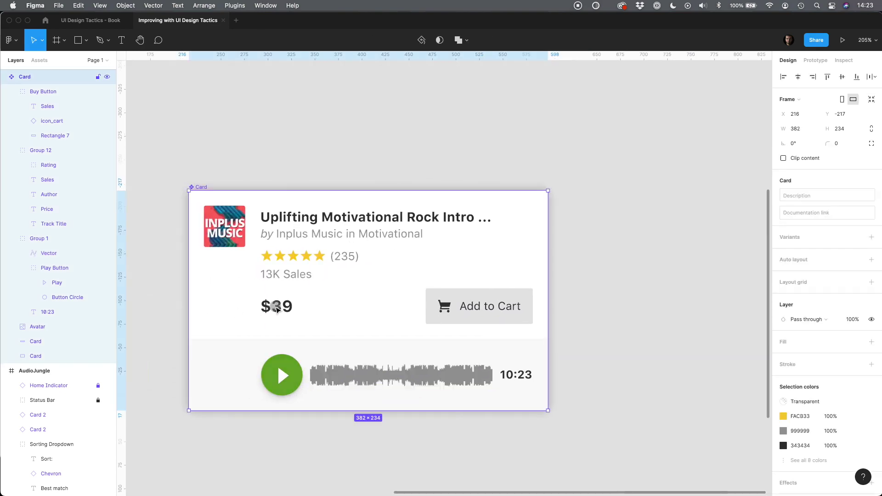
left_click(837, 277)
type("24")
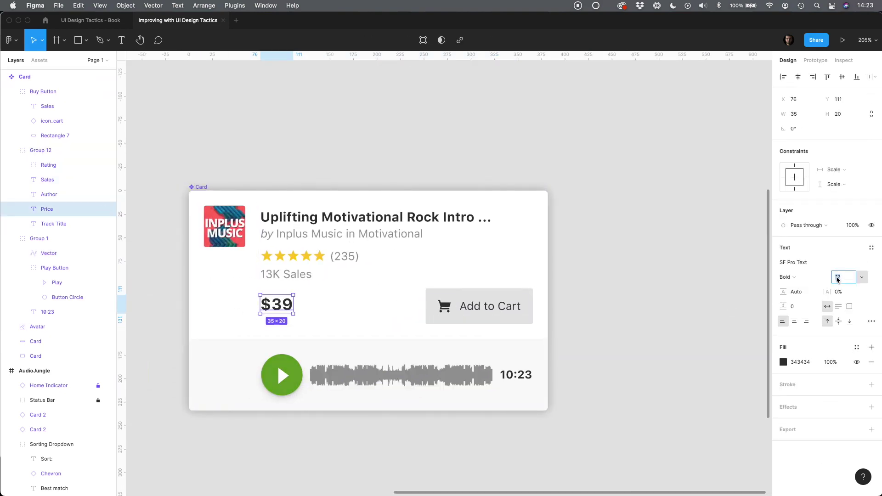
key("Return")
Step: Vertically centre the enlarged price with the "Add to Cart" button again
left_click(431, 301)
left_click(279, 310)
double_click(278, 308)
left_click(439, 303, "shift")
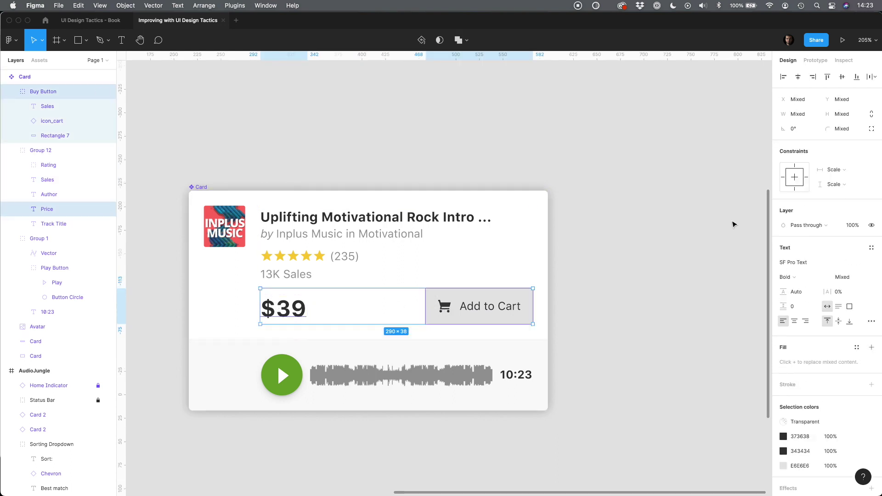
left_click(841, 77)
left_click(593, 308)
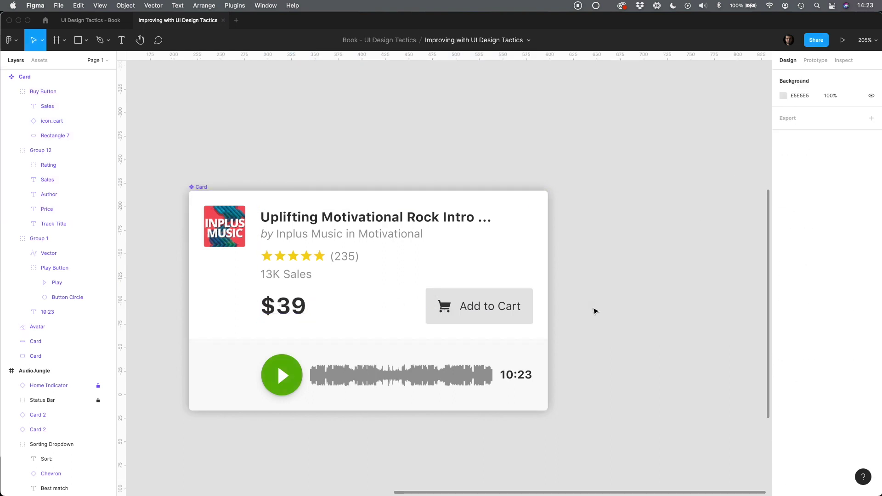
Step: Search the assets for "menu" and place the horizontal three-dot icon in the card's upper right corner at X 342, Y 13
left_click(39, 60)
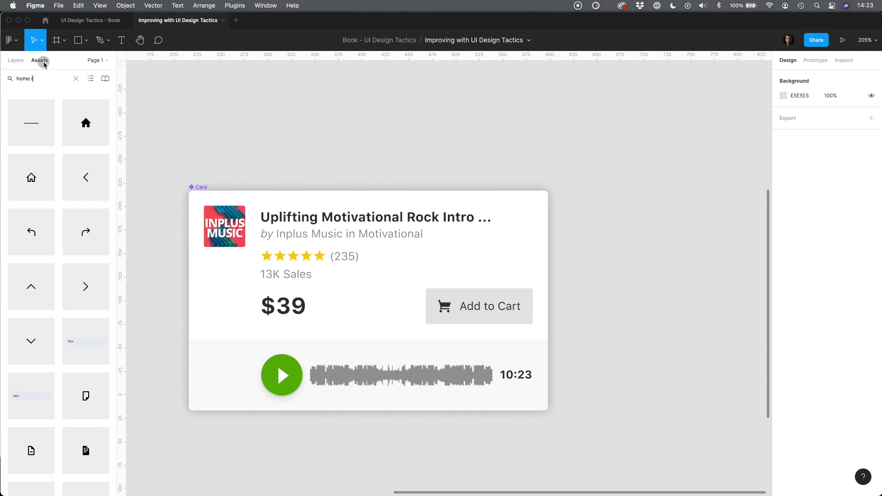
type("ov")
key("BackSpace")
key("BackSpace")
type("menu")
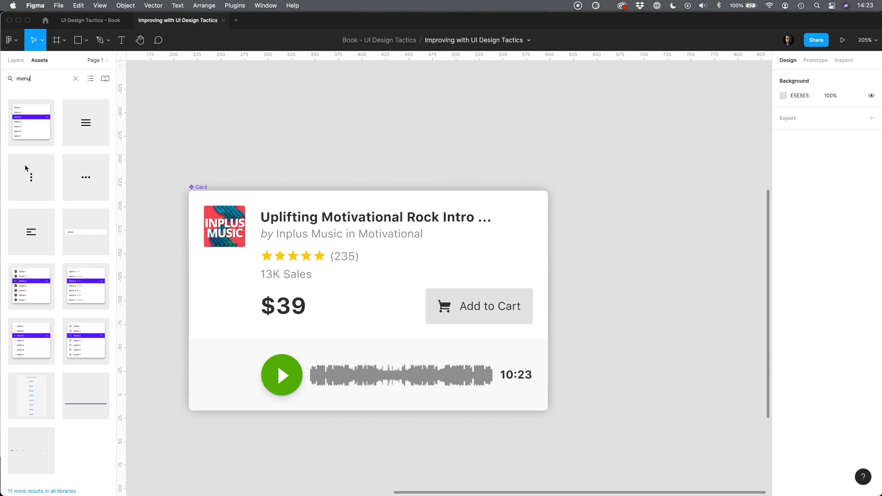
left_click_drag(86, 179, 519, 221)
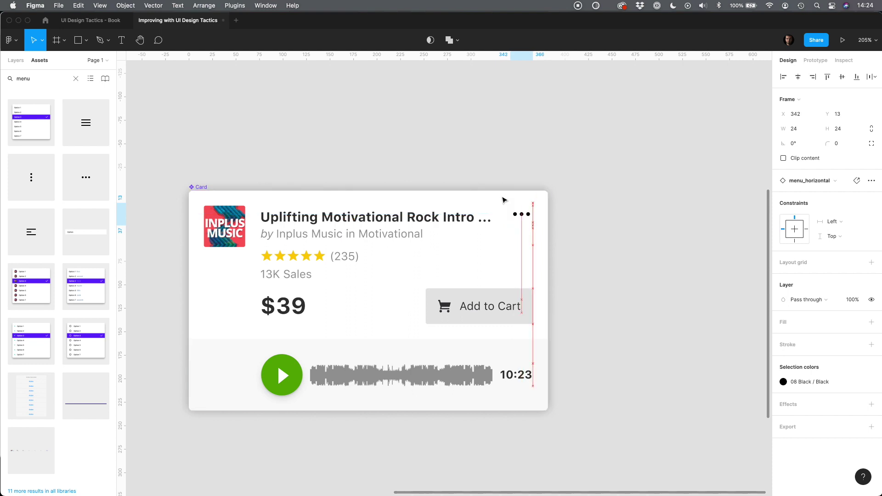
Step: Recolour the three-dot menu icon to grey 999999 by sampling the waveform's colour
left_click(821, 270)
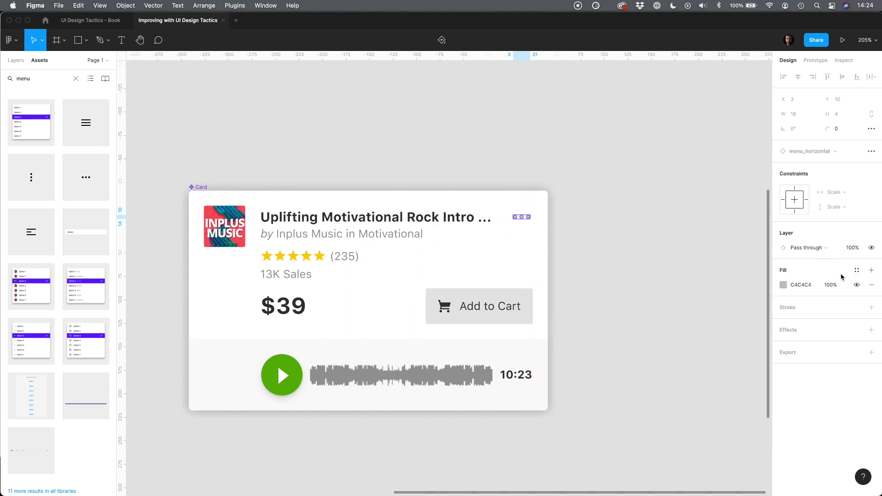
left_click(784, 286)
left_click(675, 394)
left_click(478, 376)
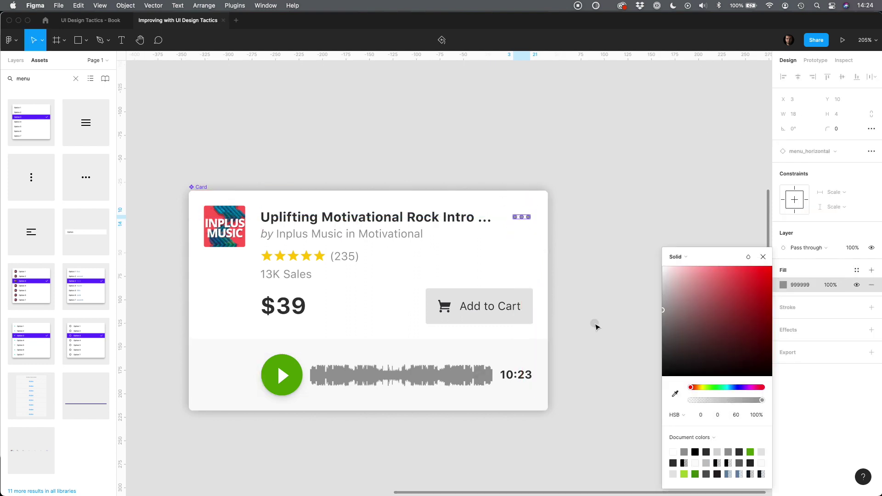
left_click(595, 325)
Step: Move both track cards in the AudioJungle screen up about 44 px, closer to the results count
scroll(597, 327, "left", 5)
scroll(597, 327, "down", 10)
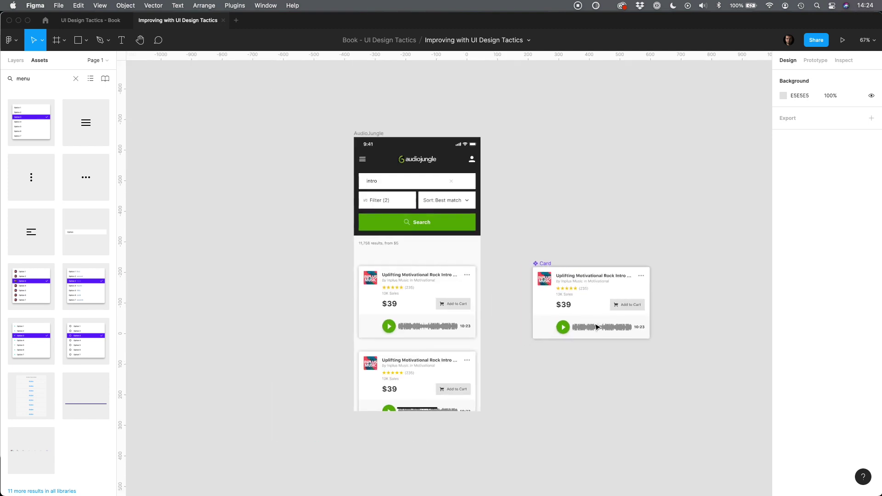
left_click(391, 293)
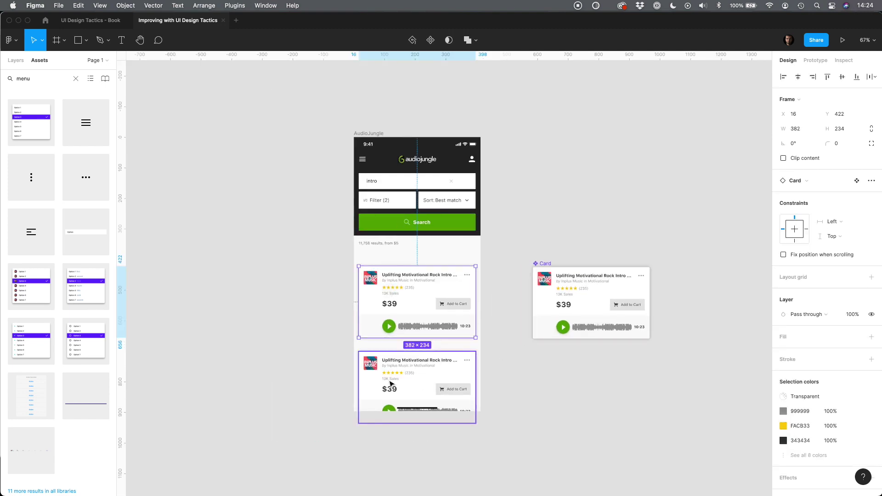
left_click(390, 384, "shift")
key("shift+Up")
key("shift+Up")
key("shift+Up")
key("alt")
key("shift+Up")
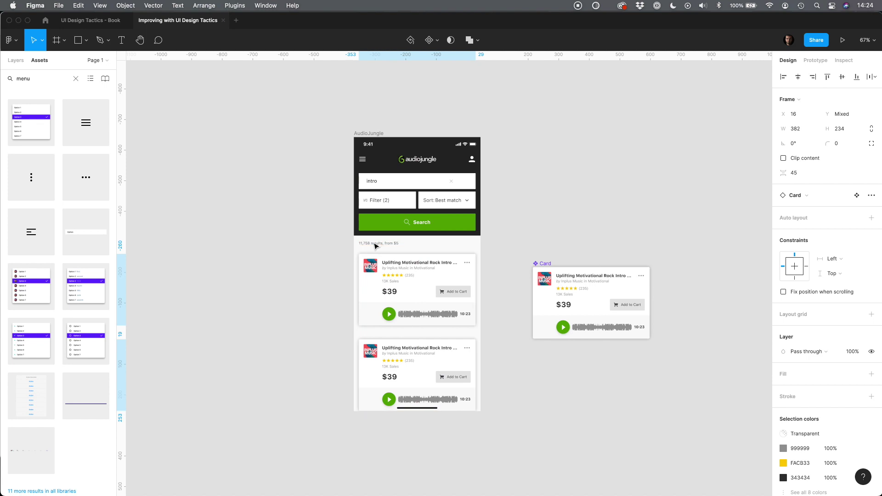
key("Up")
key("Up")
key("Up")
key("Up")
key("alt")
left_click(337, 338)
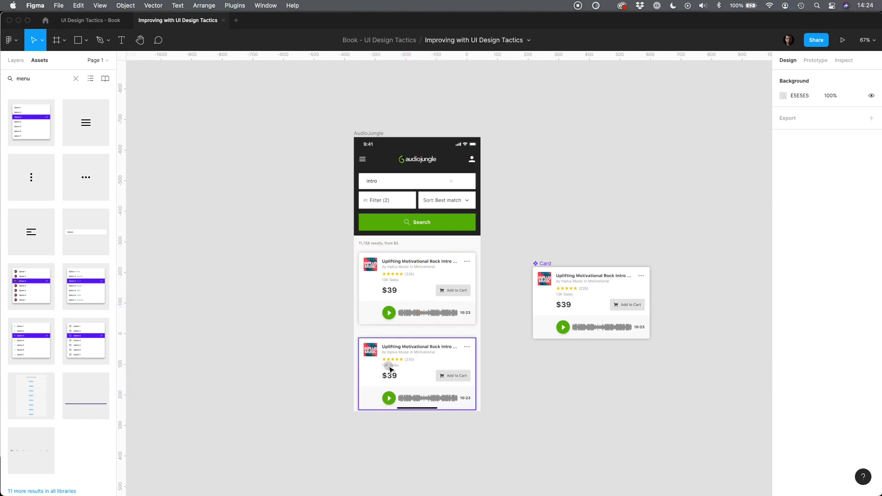
Step: Move the second track card up to Y 636 to tighten the gap below the first card
left_click_drag(389, 369, 388, 363)
key("Up")
key("Up")
key("Up")
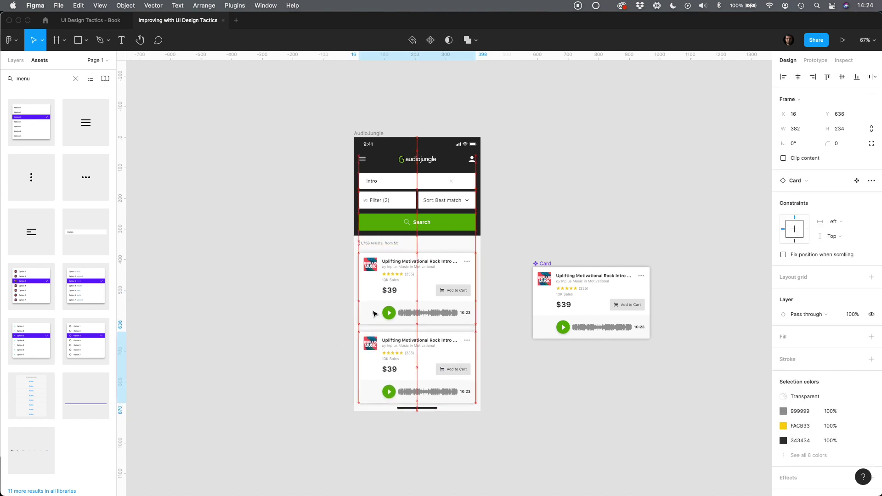
left_click(330, 310)
scroll(330, 312, "up", 5)
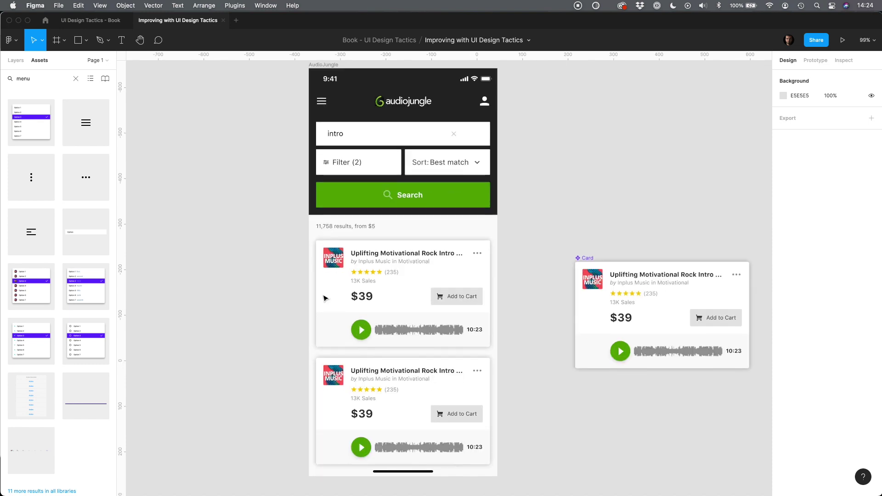
Step: Select the NavBar and Status Bar groups and replace their dark 262626 colour with the Neutral 800 style
left_click(338, 456)
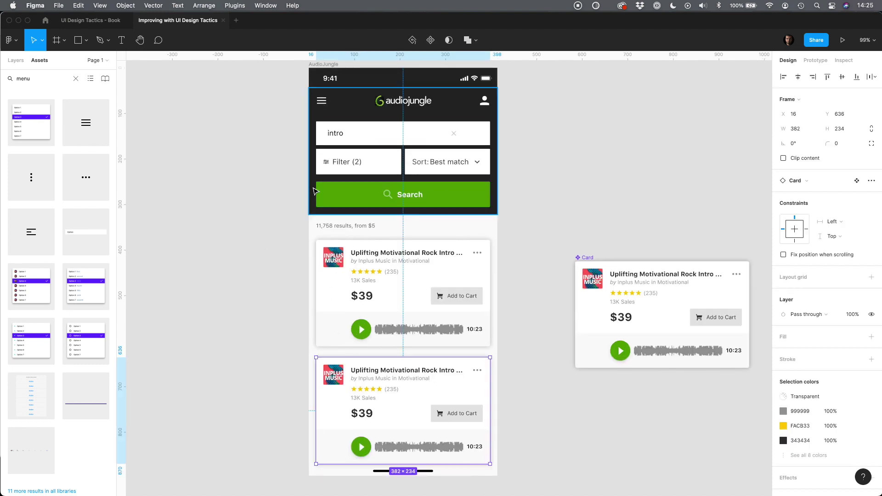
left_click(312, 120)
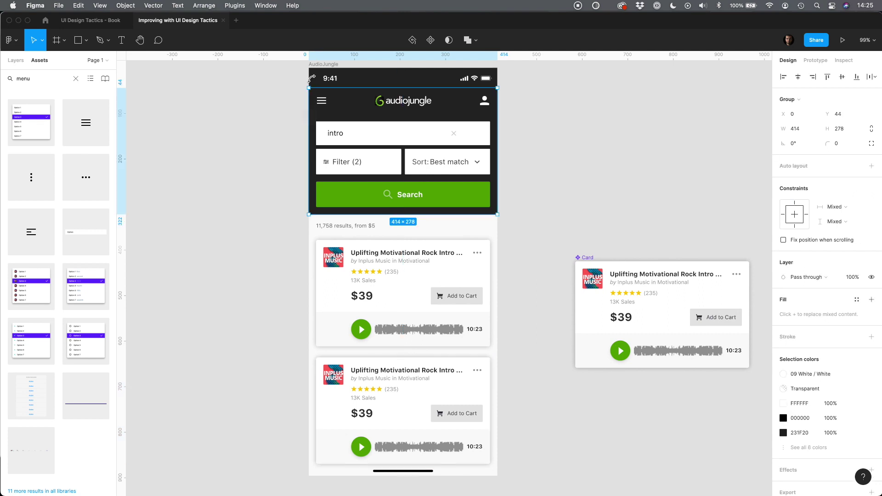
left_click(15, 60)
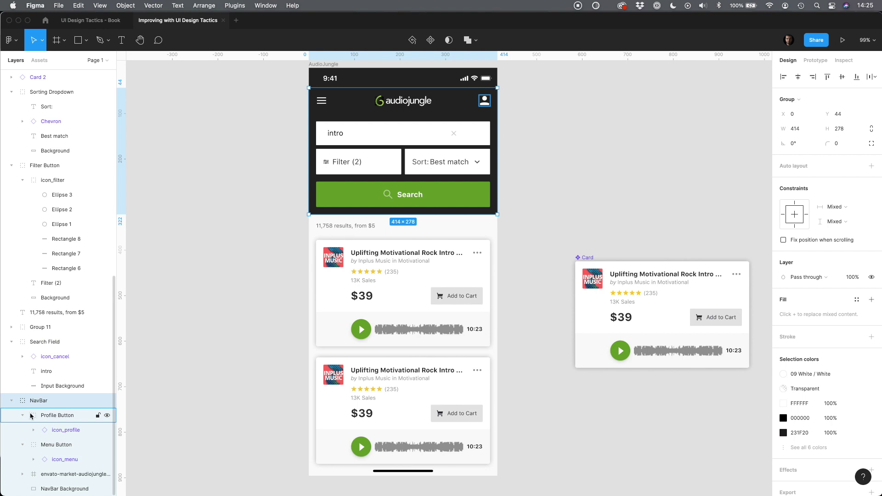
left_click(13, 401)
scroll(37, 312, "up", 2)
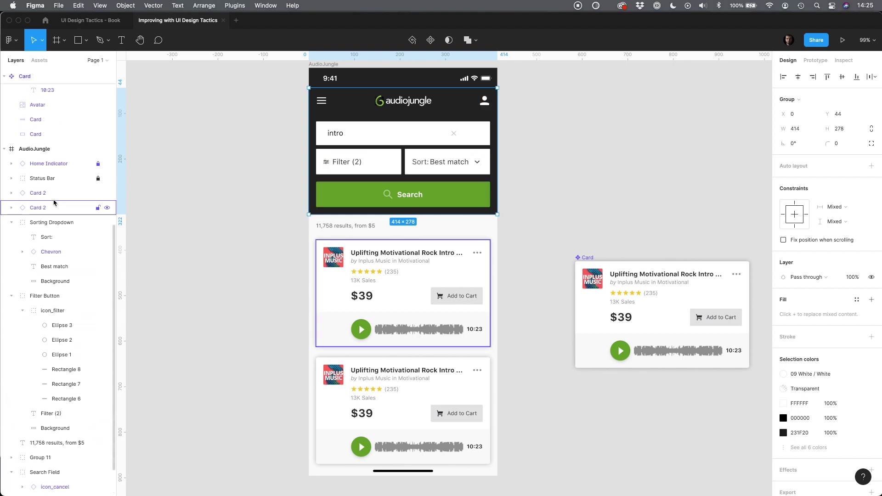
left_click(42, 181, "shift")
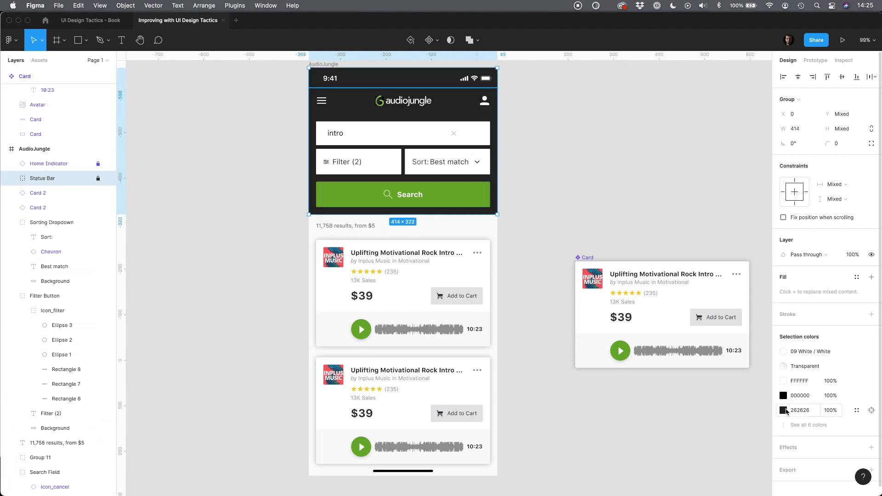
left_click(783, 410)
left_click(784, 410)
left_click(856, 411)
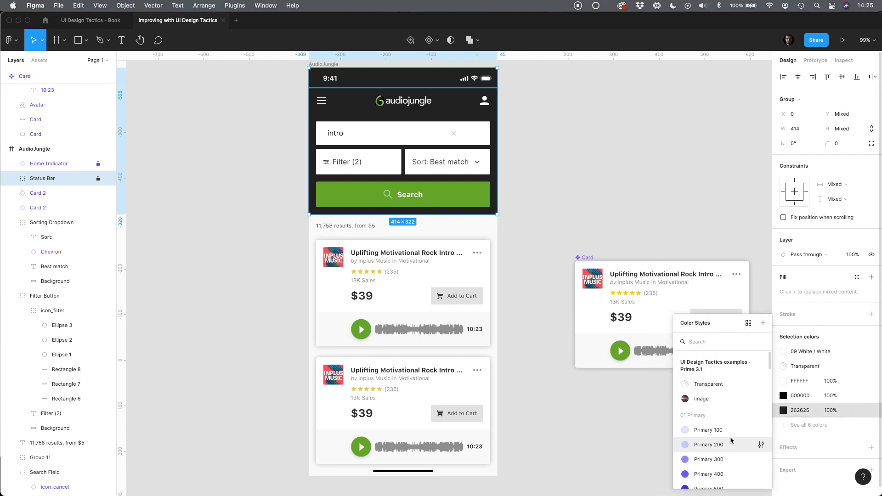
scroll(730, 441, "down", 10)
scroll(730, 441, "down", 10)
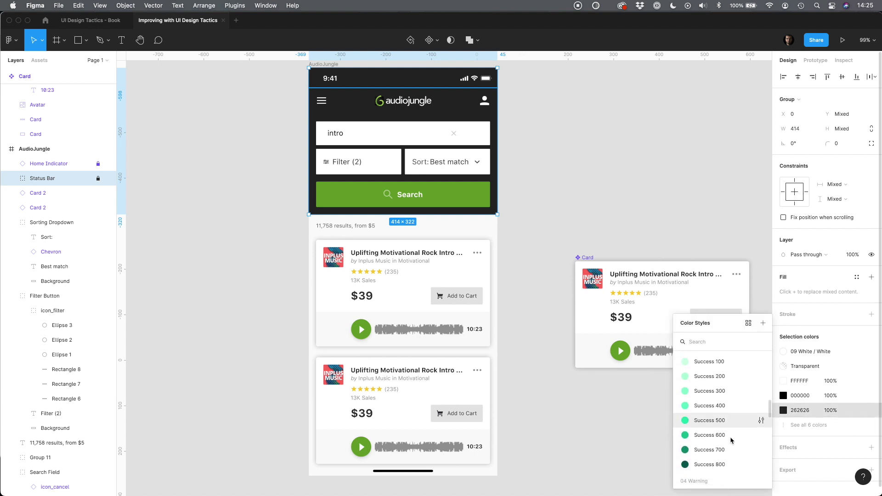
scroll(730, 441, "down", 2)
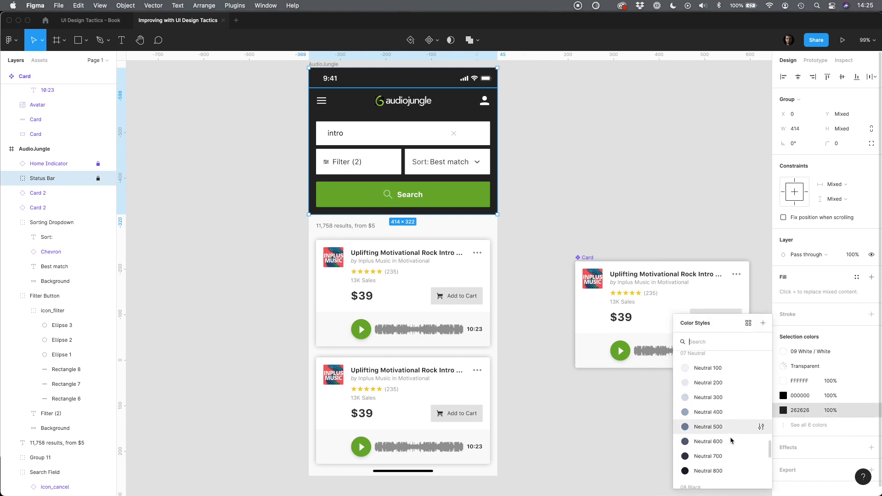
left_click(717, 468)
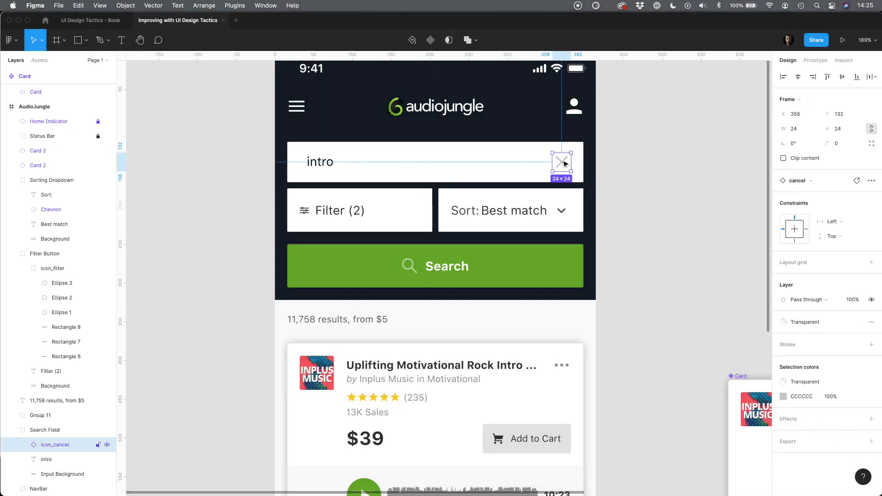
Step: Recolour the cancel icon in the search field from the colour styles, using a dark shade instead of the light grey
left_click(783, 397)
left_click(856, 396)
scroll(745, 429, "down", 15)
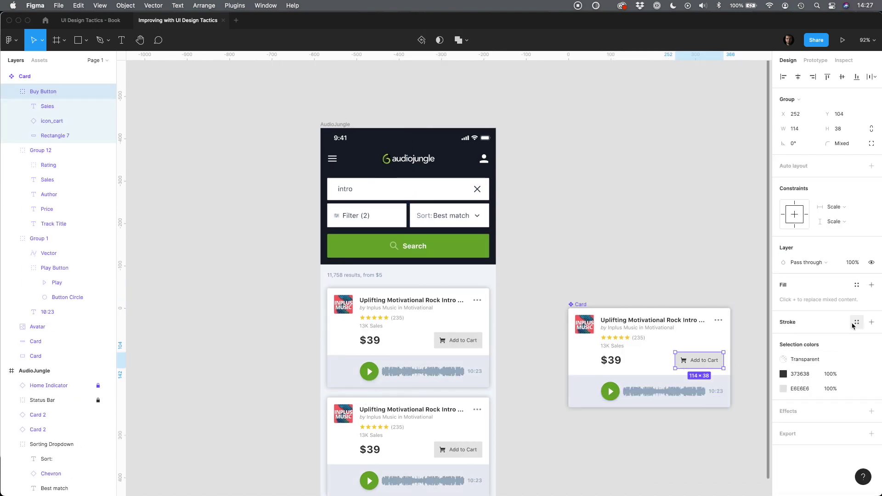
Step: Apply a light neutral style to the Add to Cart button's background and Neutral 700 to its label and cart icon
left_click(856, 322)
scroll(709, 413, "down", 3)
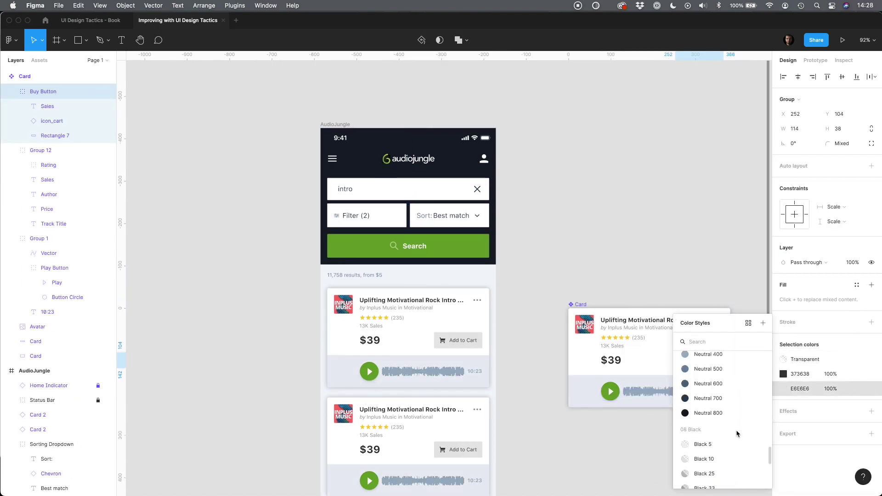
key("Escape")
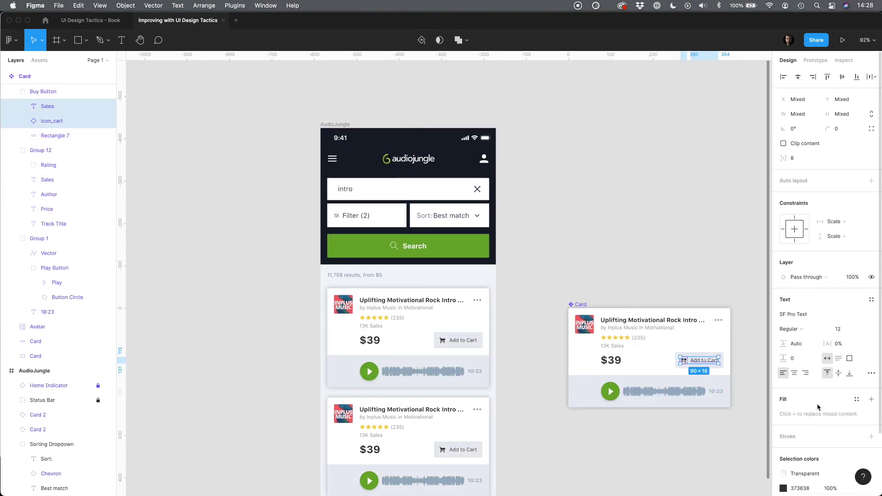
left_click(856, 399)
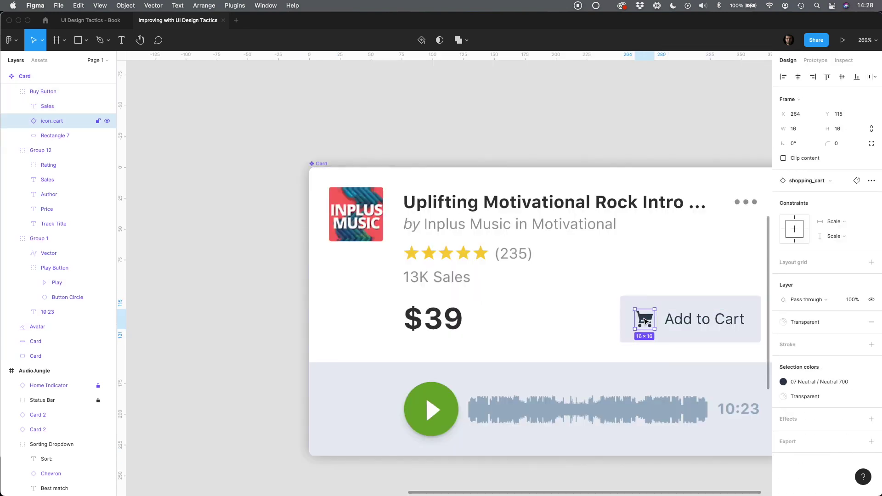
Step: Recolour the author, sales and rating count texts in the Card component with a slate-blue neutral style
left_click(415, 324)
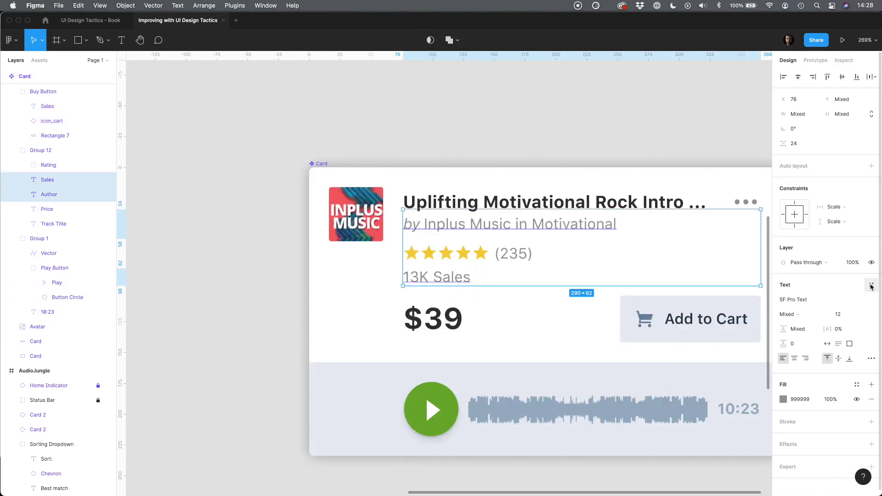
left_click(871, 283)
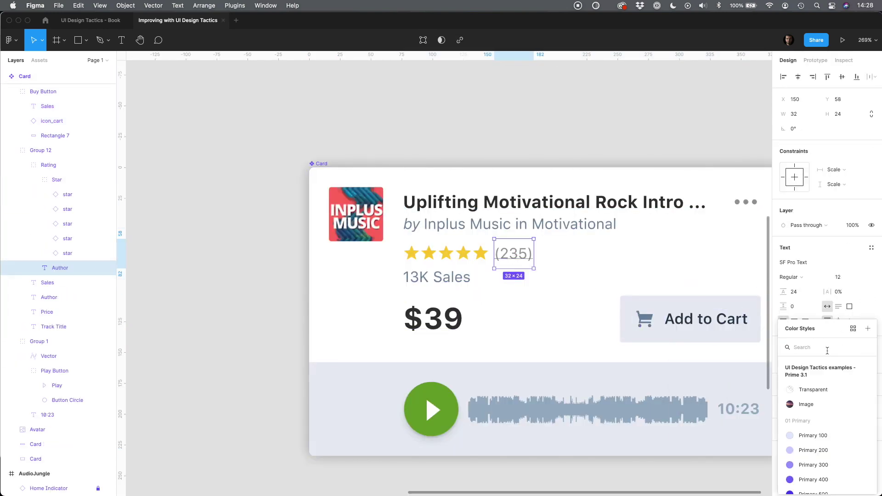
left_click(496, 211)
Step: Filter the colour styles by "neutral" and recolour the card's three-dot menu icon with a slate-blue neutral style
left_click(745, 202)
left_click(856, 382)
type("neutral")
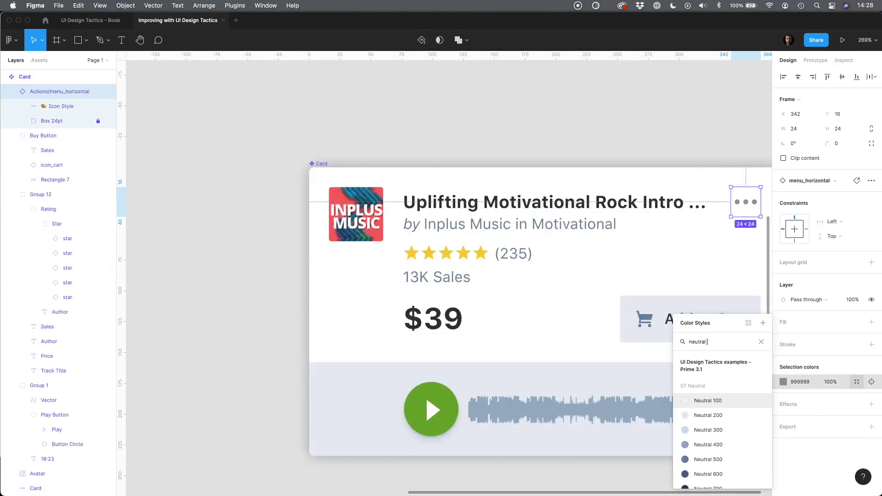
left_click(709, 400)
left_click(813, 381)
left_click(710, 473)
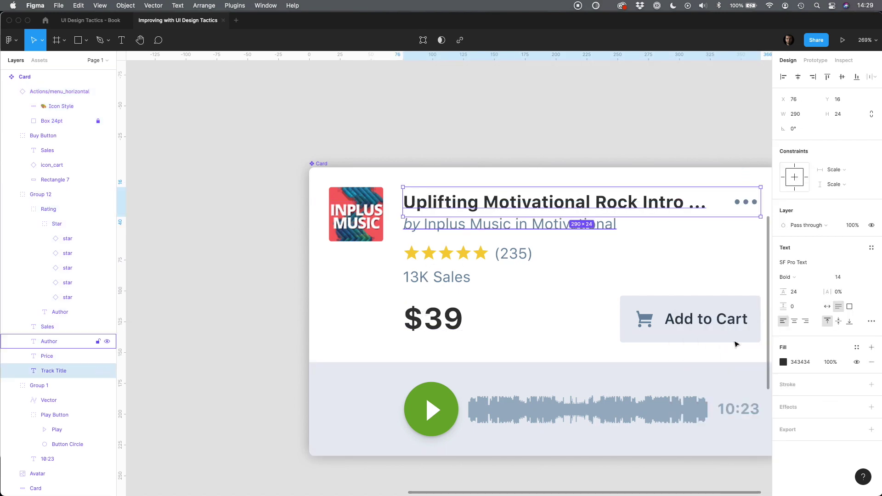
Step: Recolour the card's track title with the Neutral 700 style and bring the whole AudioJungle screen into view
left_click(856, 388)
type("neutral 700")
left_click(789, 409)
scroll(514, 205, "down", 5)
left_click(514, 205)
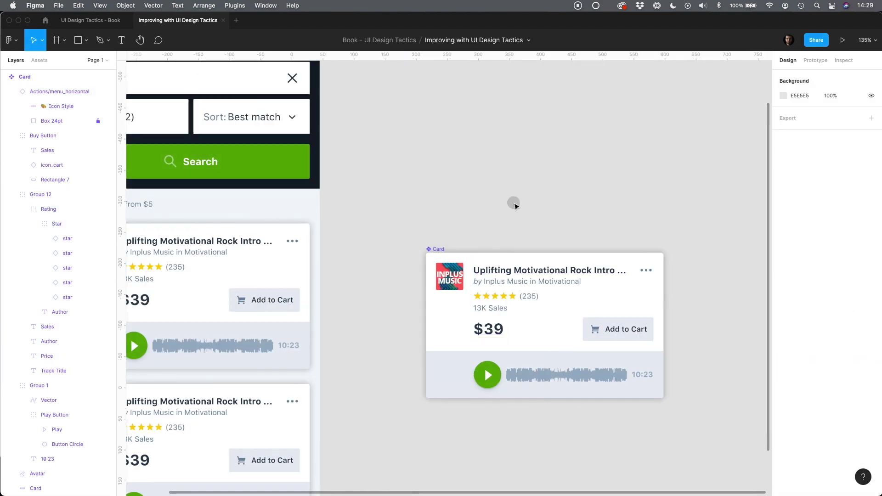
scroll(484, 209, "down", 4)
key("shift+2")
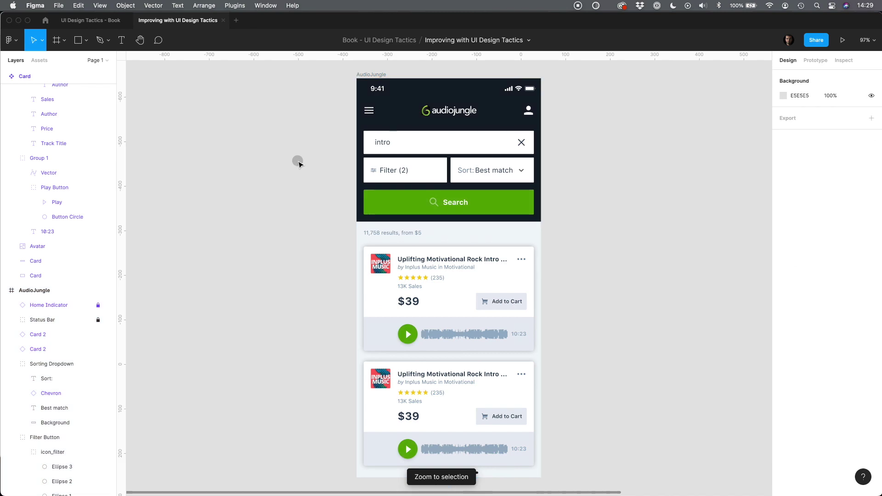